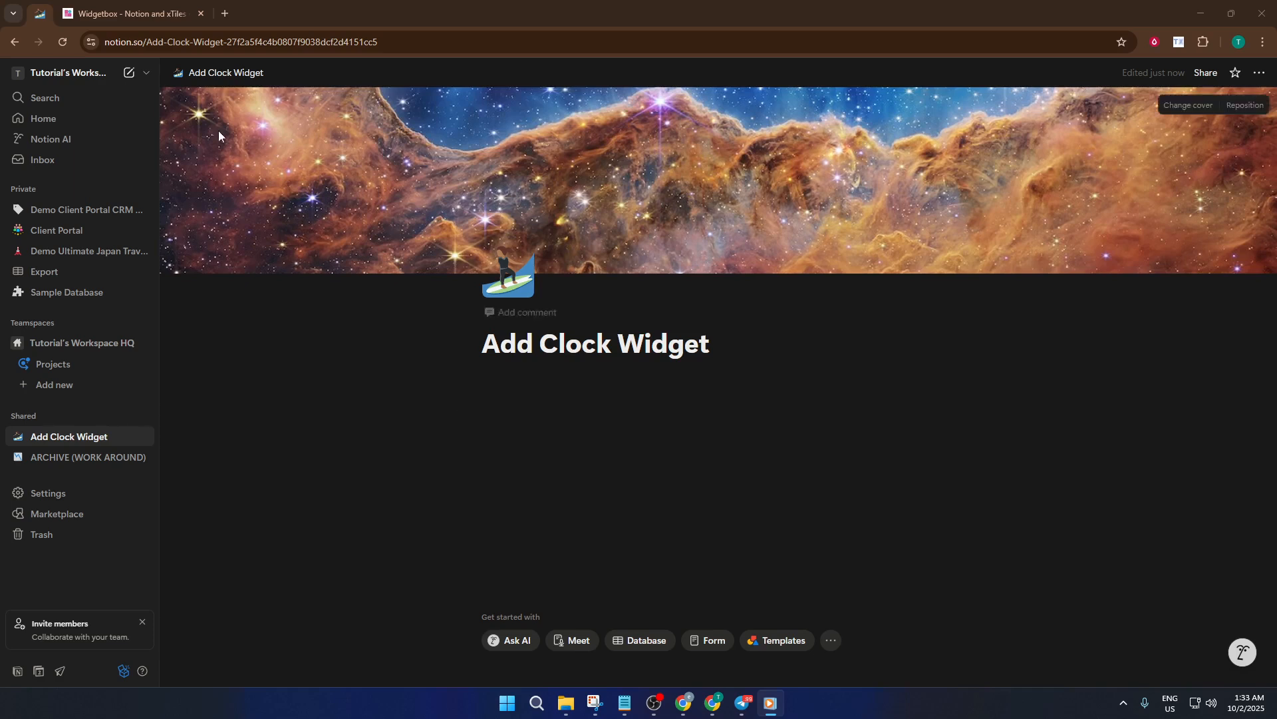
- Switch to the WidgetBox tab and open the Digital Clock widget for customizing and embedding
left_click(169, 13)
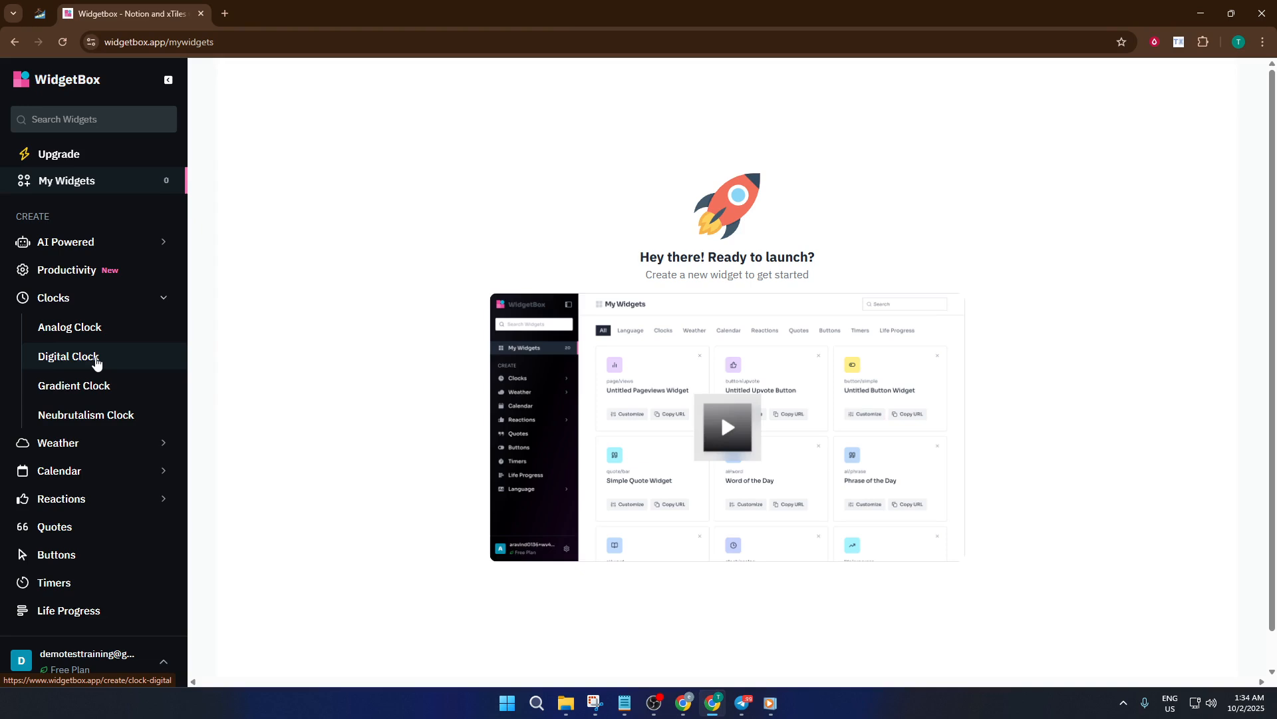
left_click(96, 363)
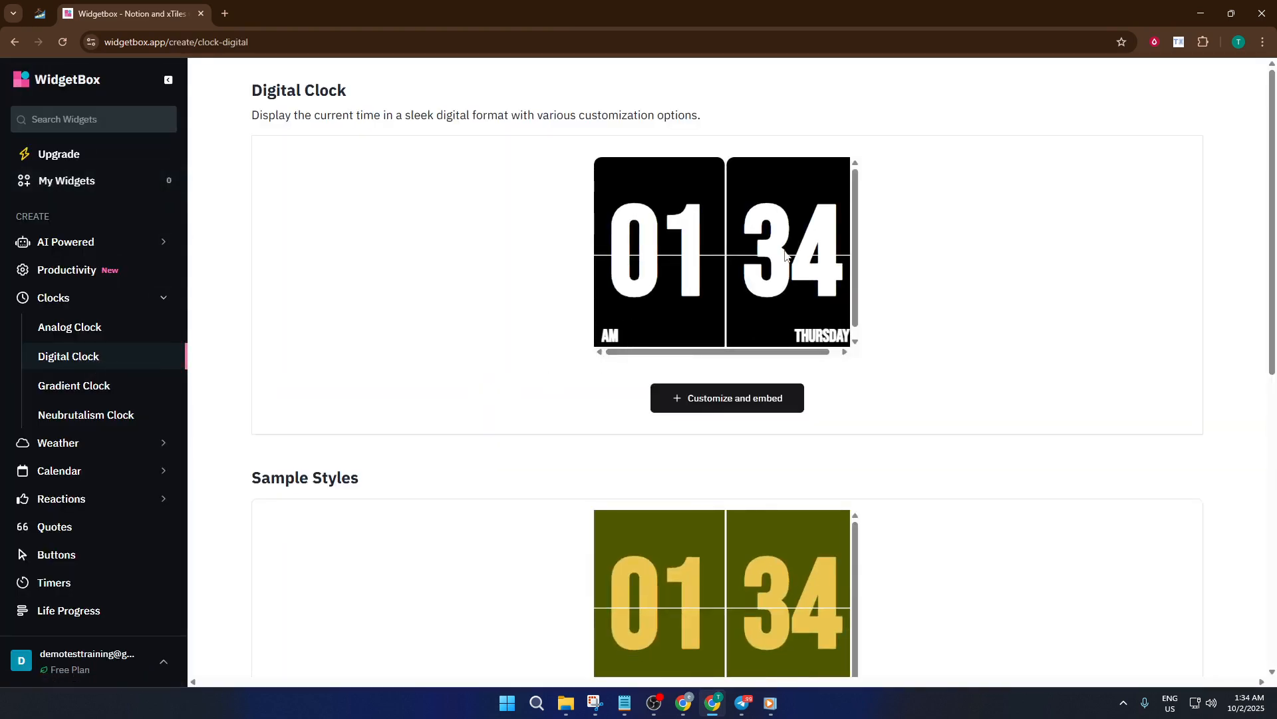
scroll(821, 429, "down", 4)
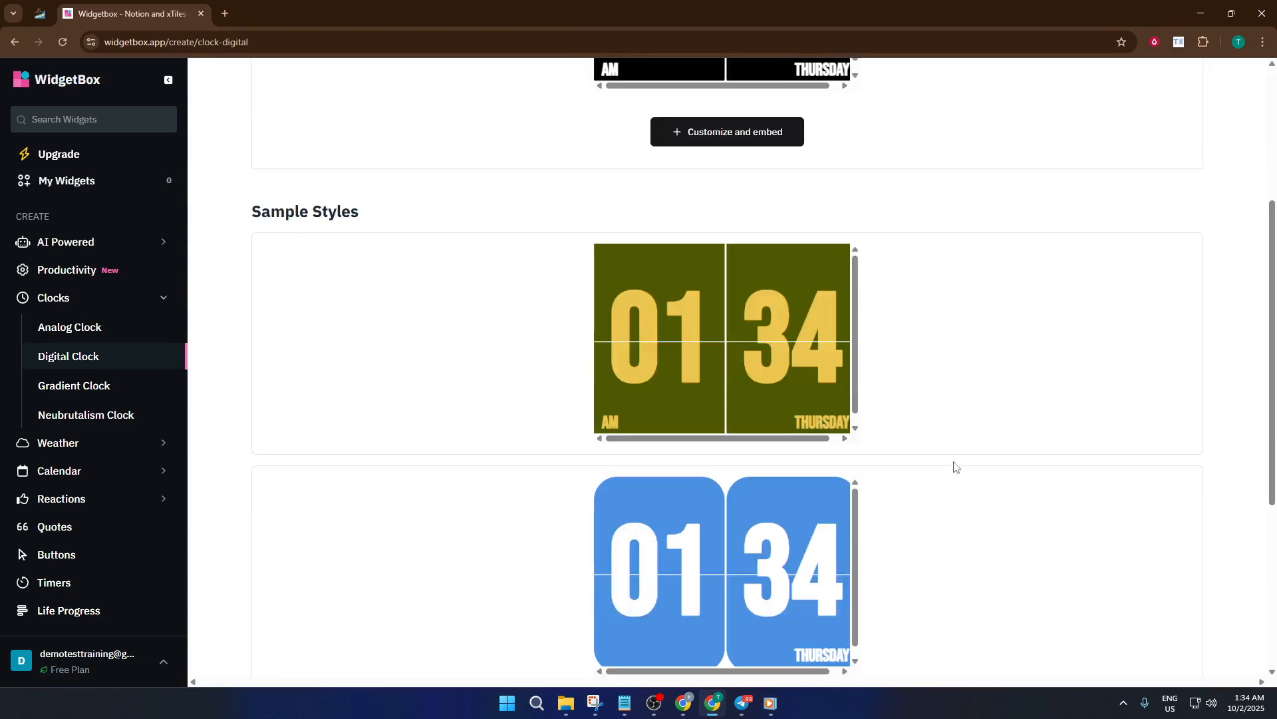
scroll(952, 464, "down", 5)
scroll(933, 462, "up", 4)
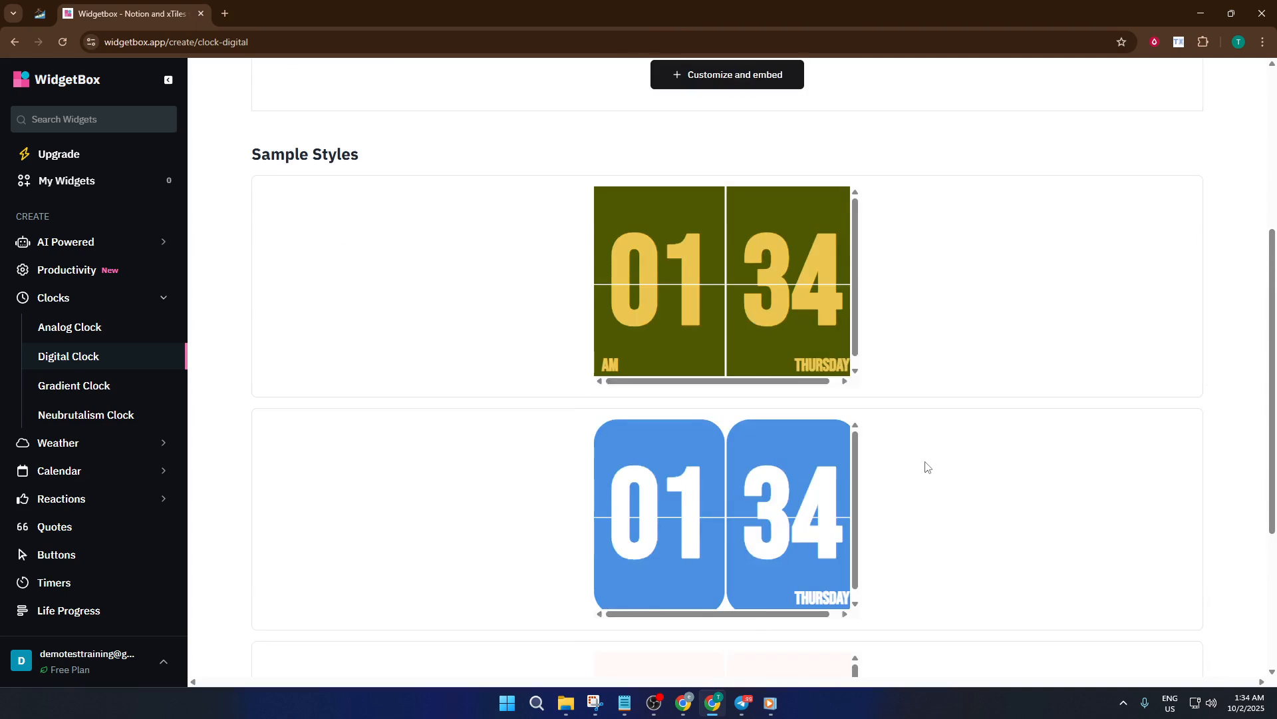
scroll(923, 468, "up", 5)
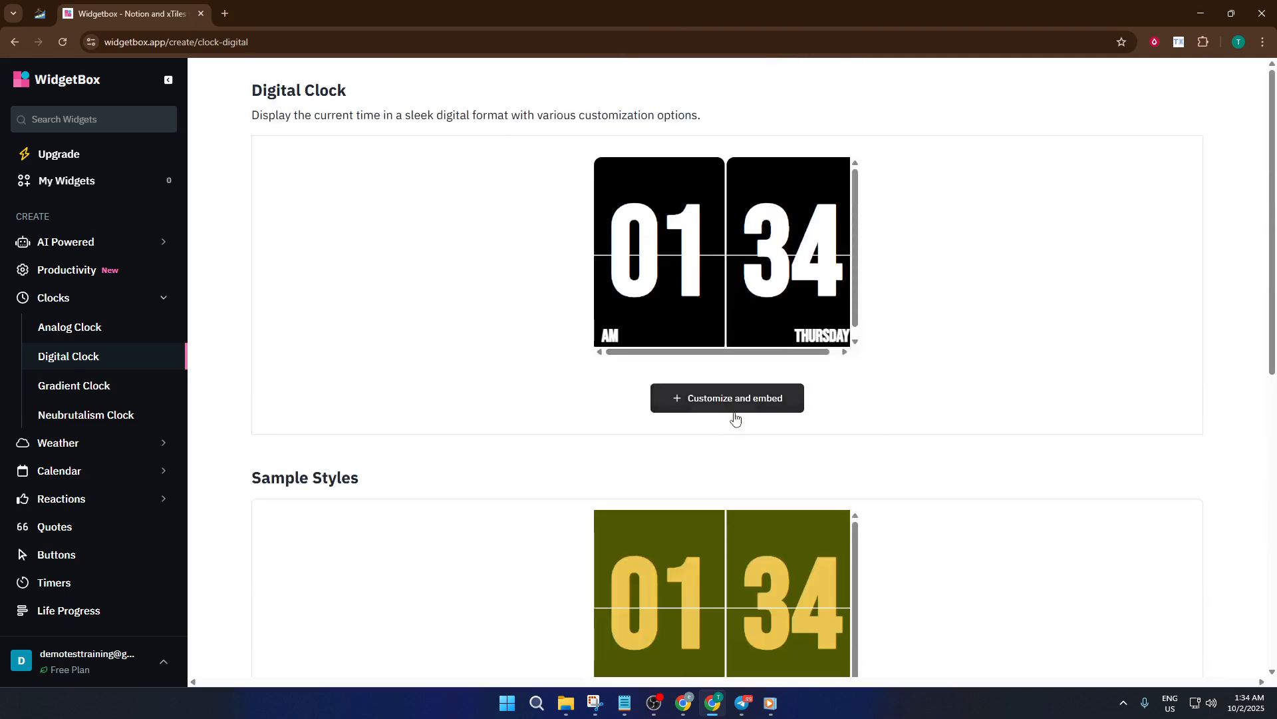
left_click(755, 407)
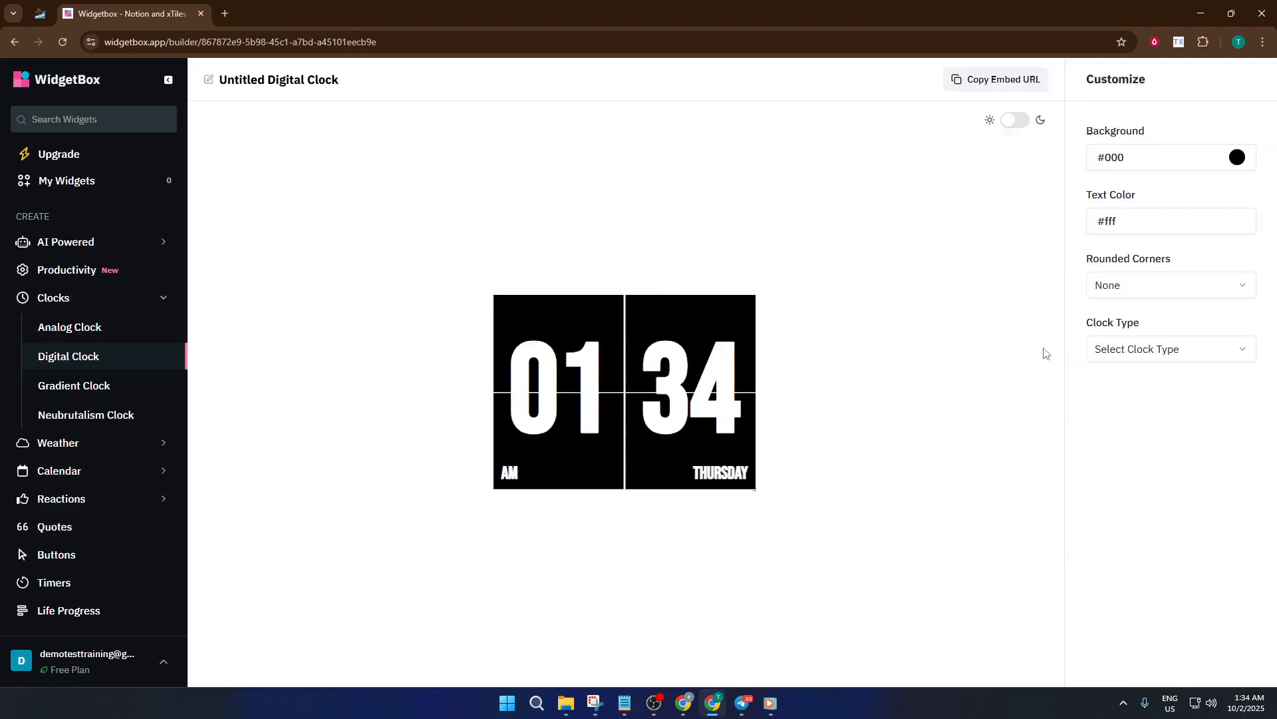
- Set the digital clock's rounded corners to Medium and its background colour to red #af2525
left_click(1203, 280)
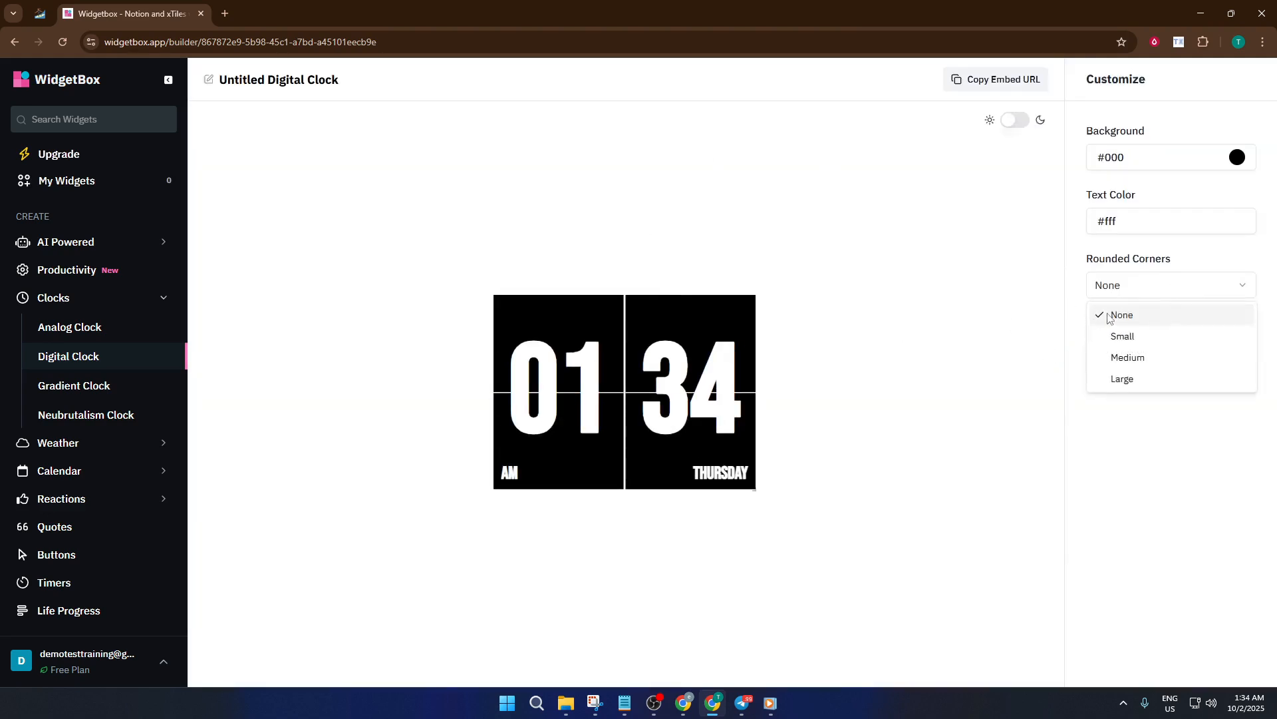
left_click(1129, 356)
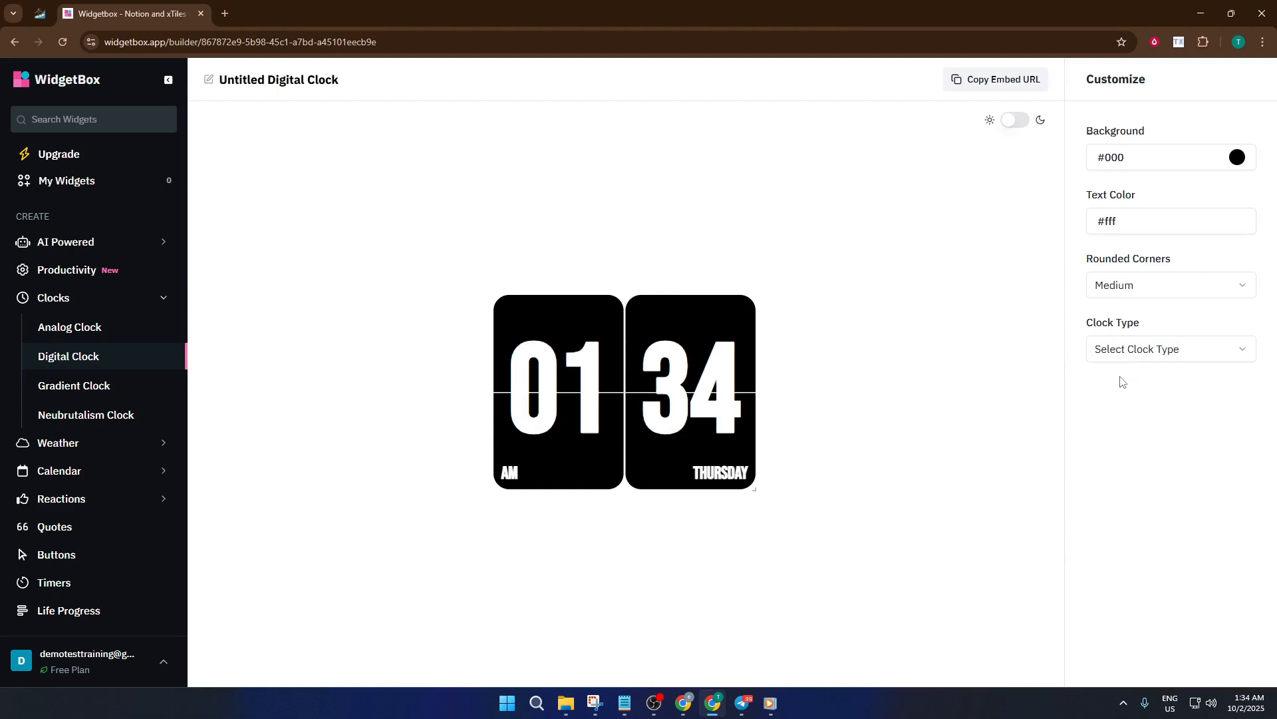
left_click(1133, 165)
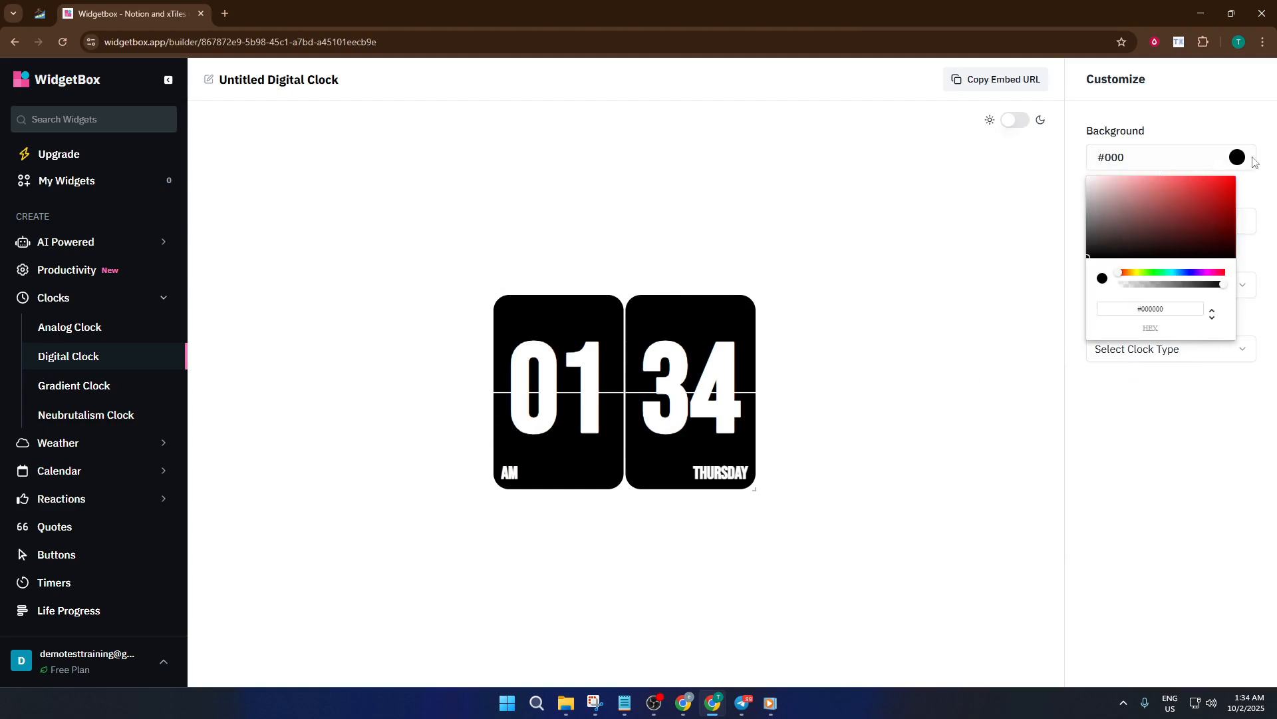
left_click(1257, 161)
left_click(1239, 160)
left_click(1201, 216)
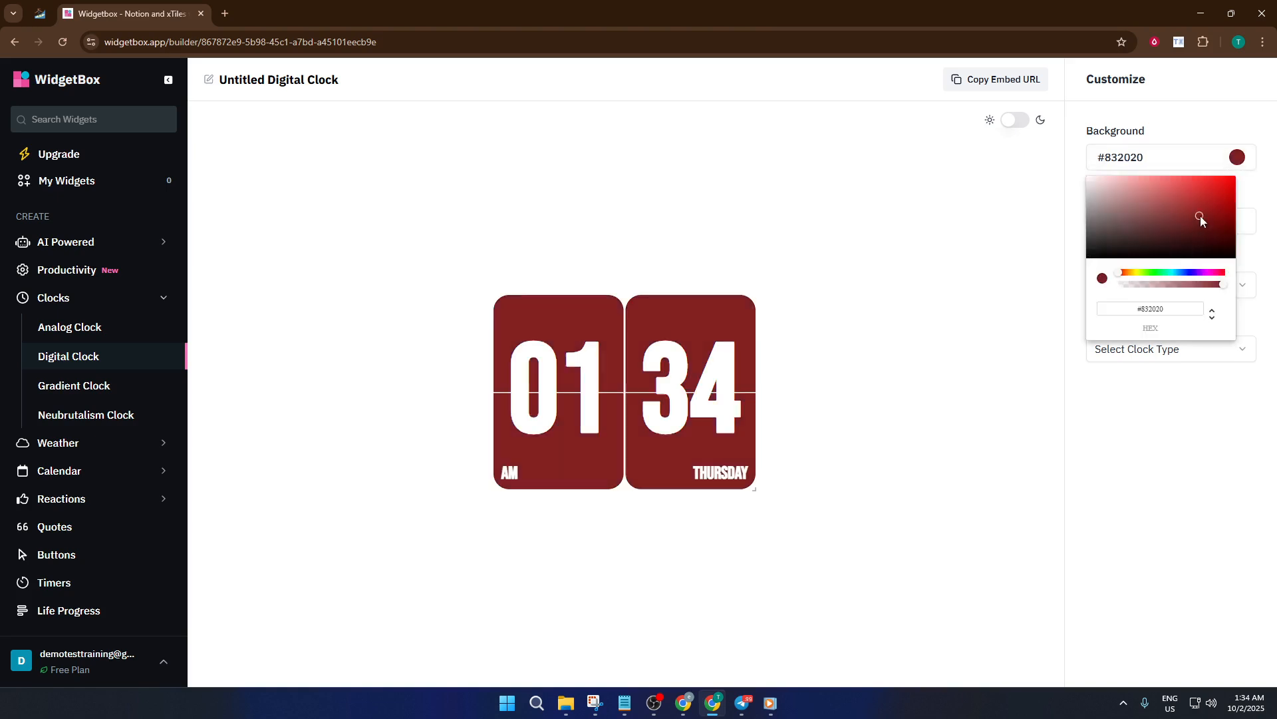
left_click(1203, 181)
left_click_drag(1203, 181, 1201, 197)
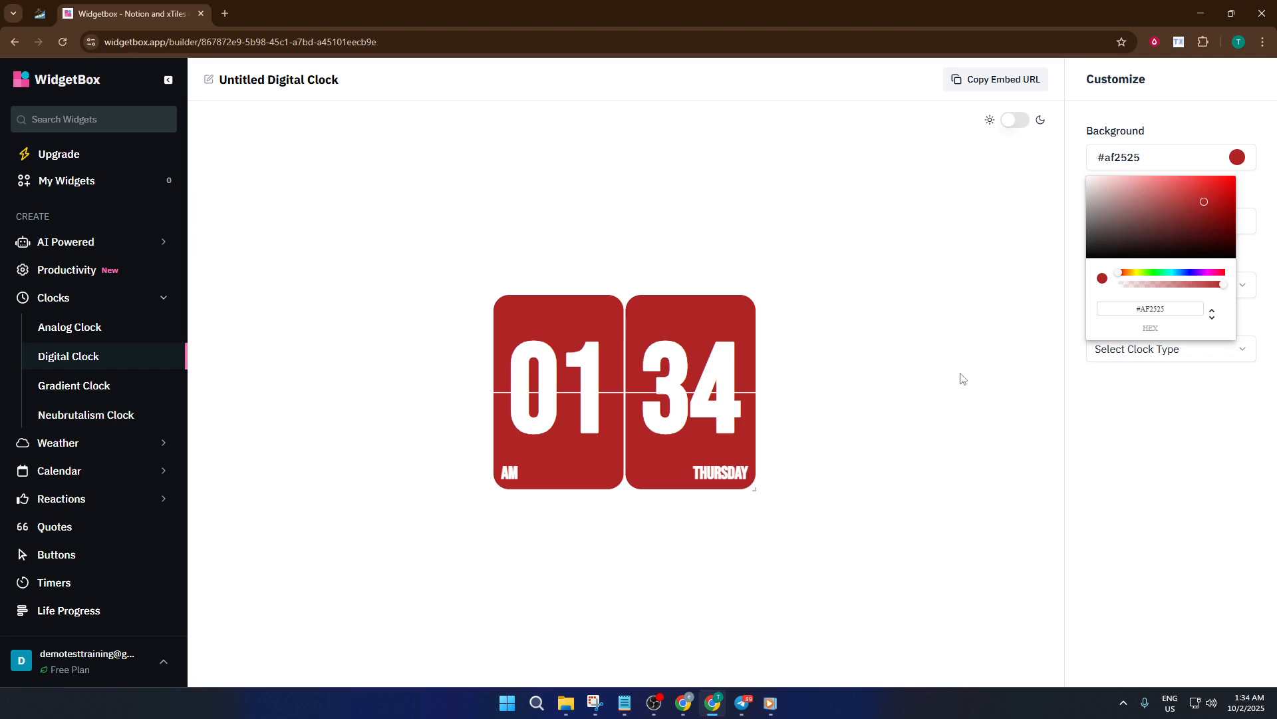
left_click(924, 363)
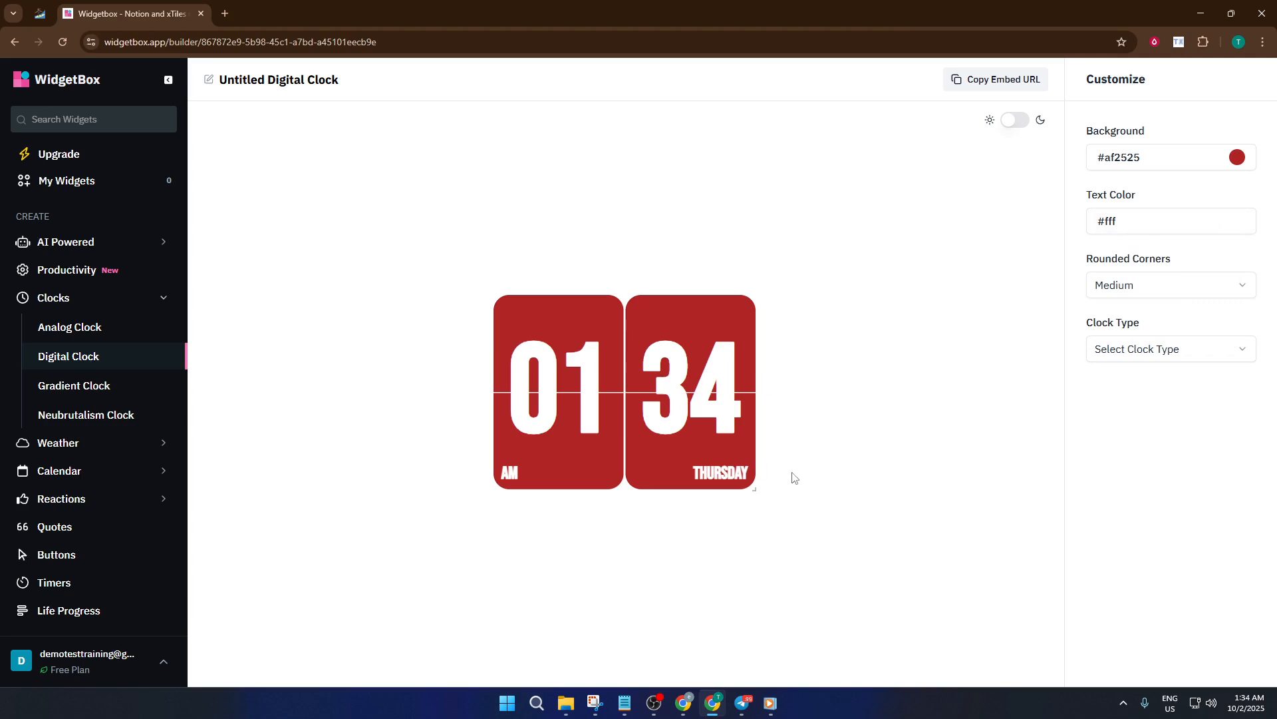
- Set the clock type to 12 Hour and switch the widget preview to dark mode
left_click(1148, 351)
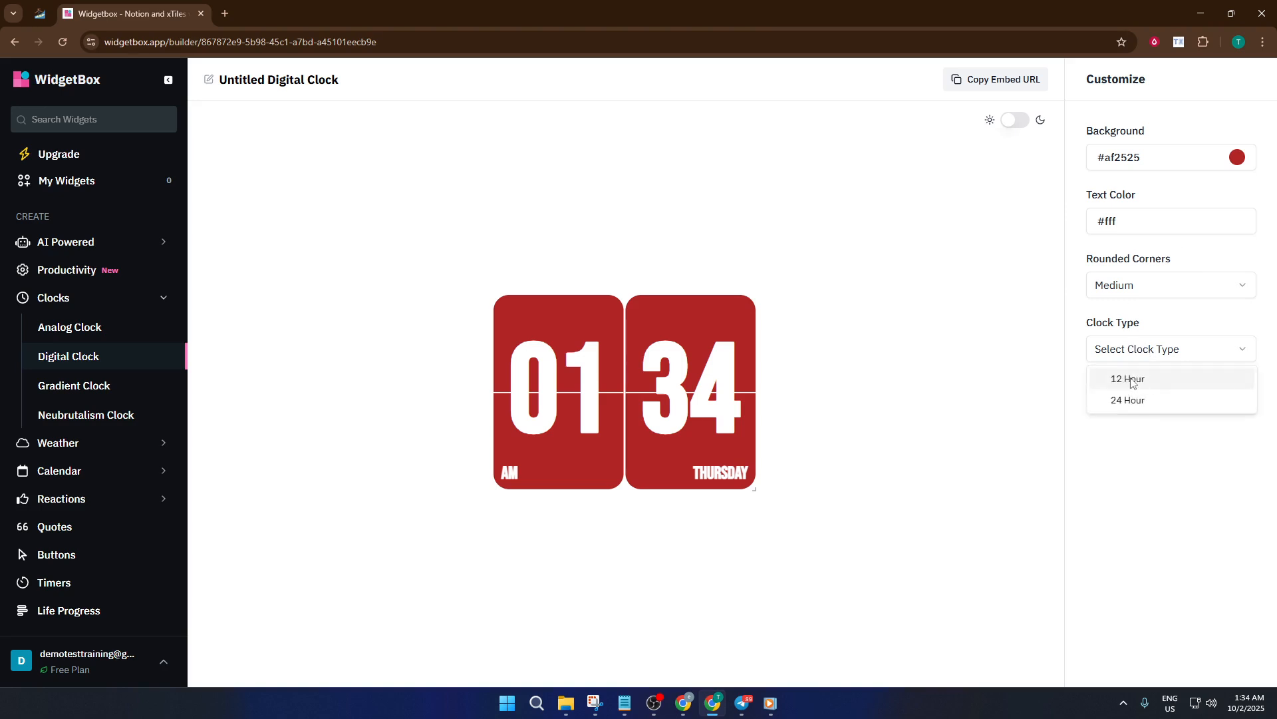
left_click(1131, 376)
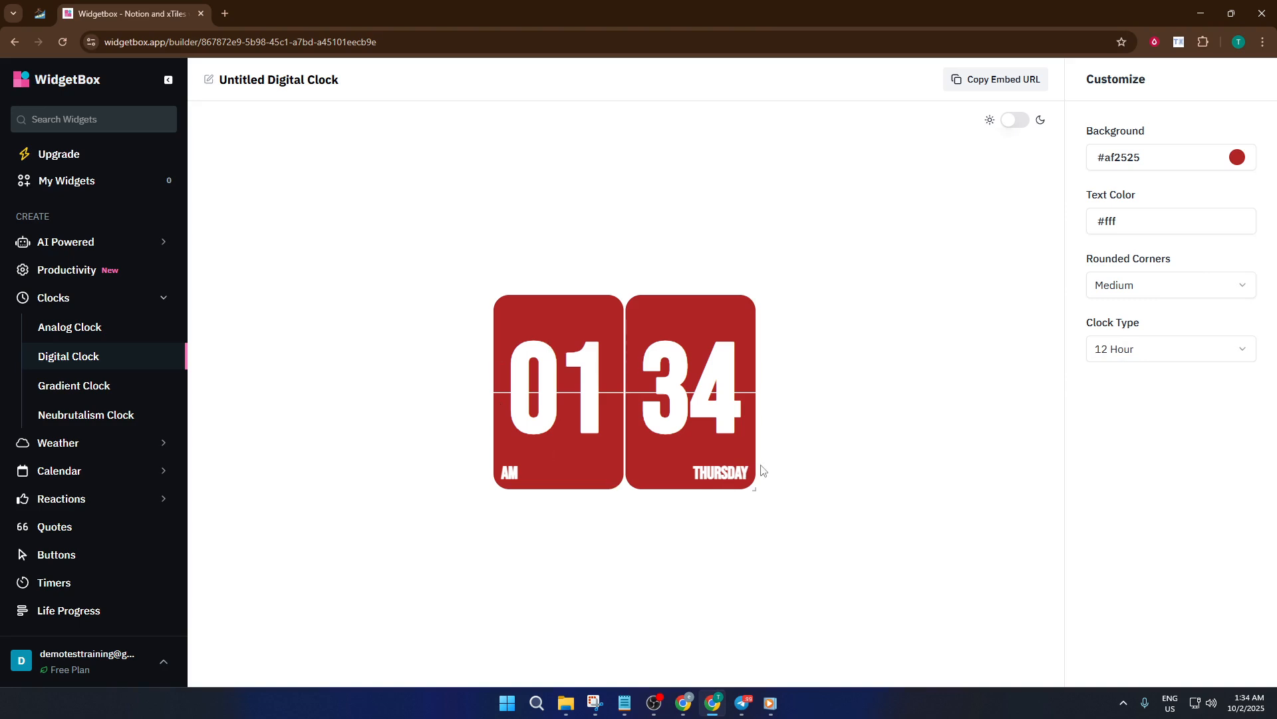
left_click(1023, 125)
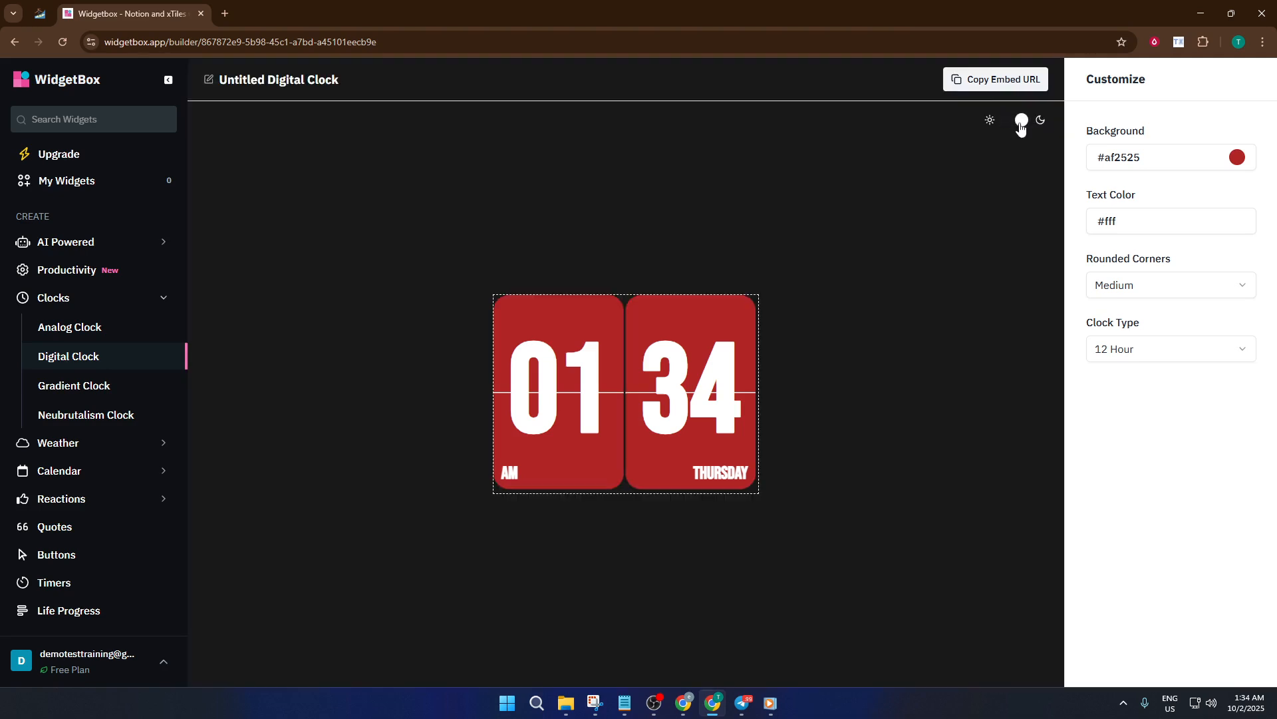
left_click(1021, 126)
left_click(1018, 126)
- Copy the digital clock's embed URL and embed it in the Add Clock Widget page in Notion
left_click(992, 86)
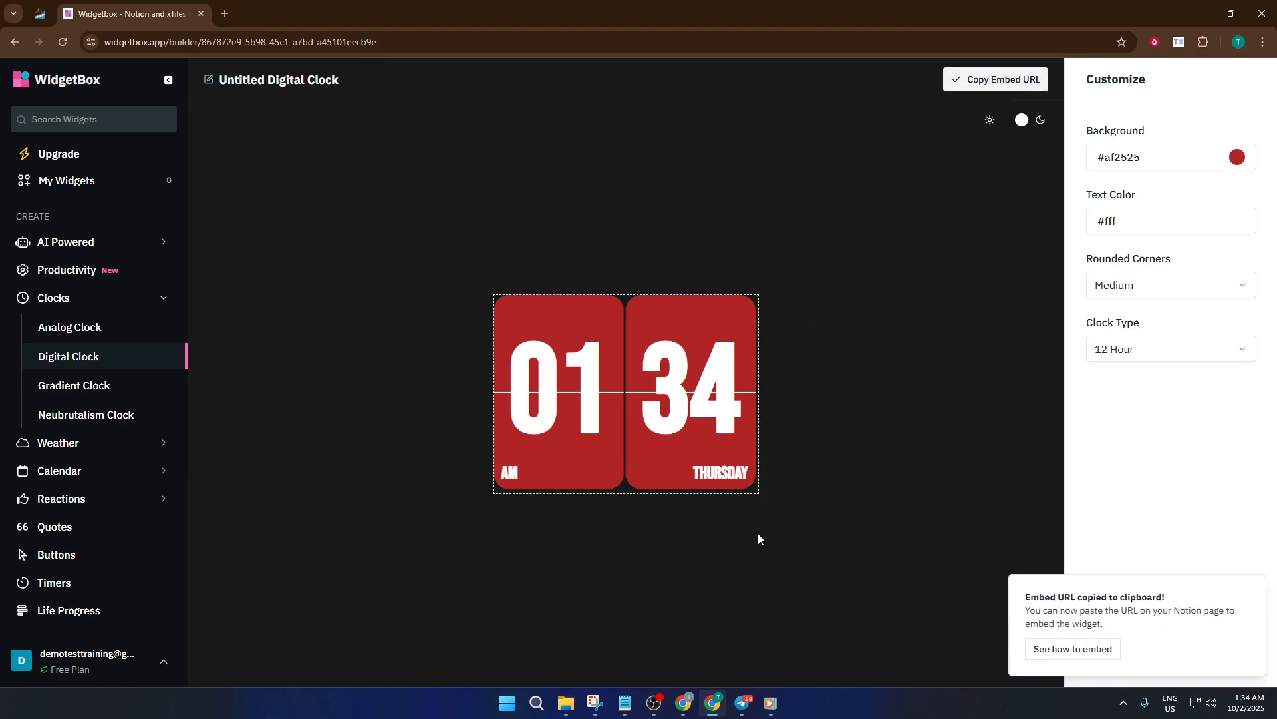
left_click(37, 14)
left_click(574, 419)
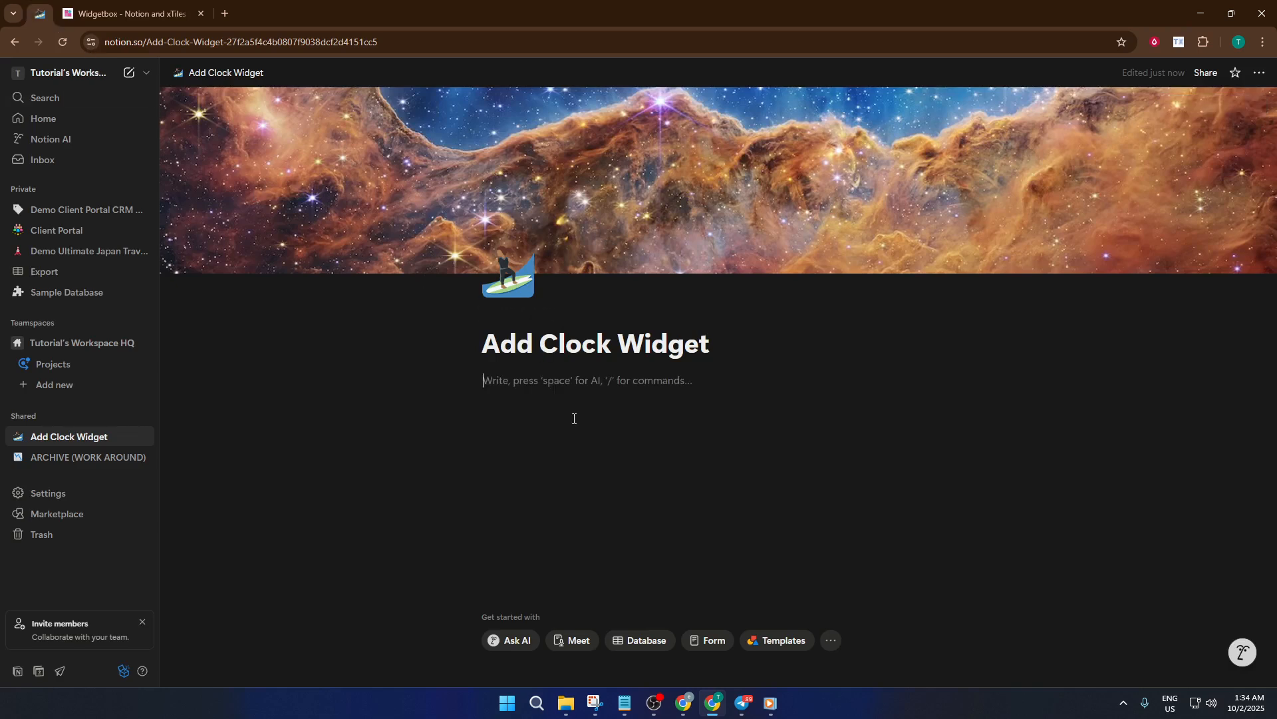
type("/embed")
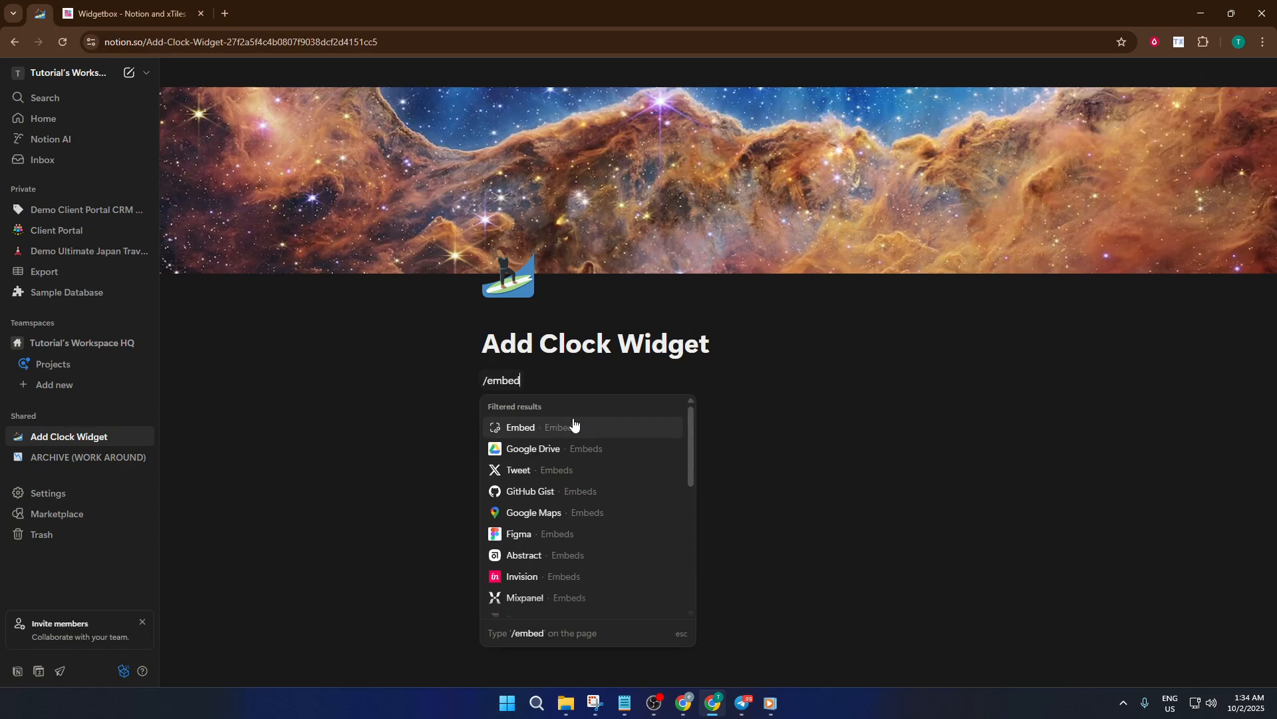
left_click(574, 427)
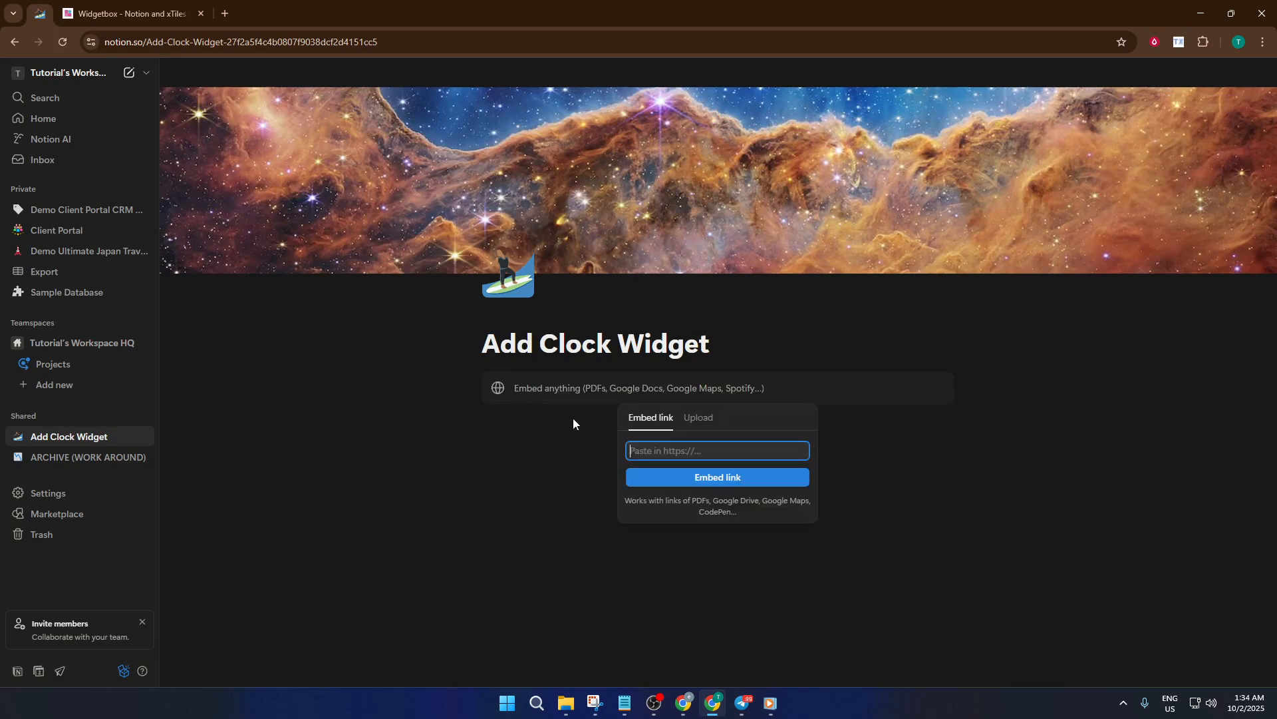
key("ctrl+v")
left_click(723, 477)
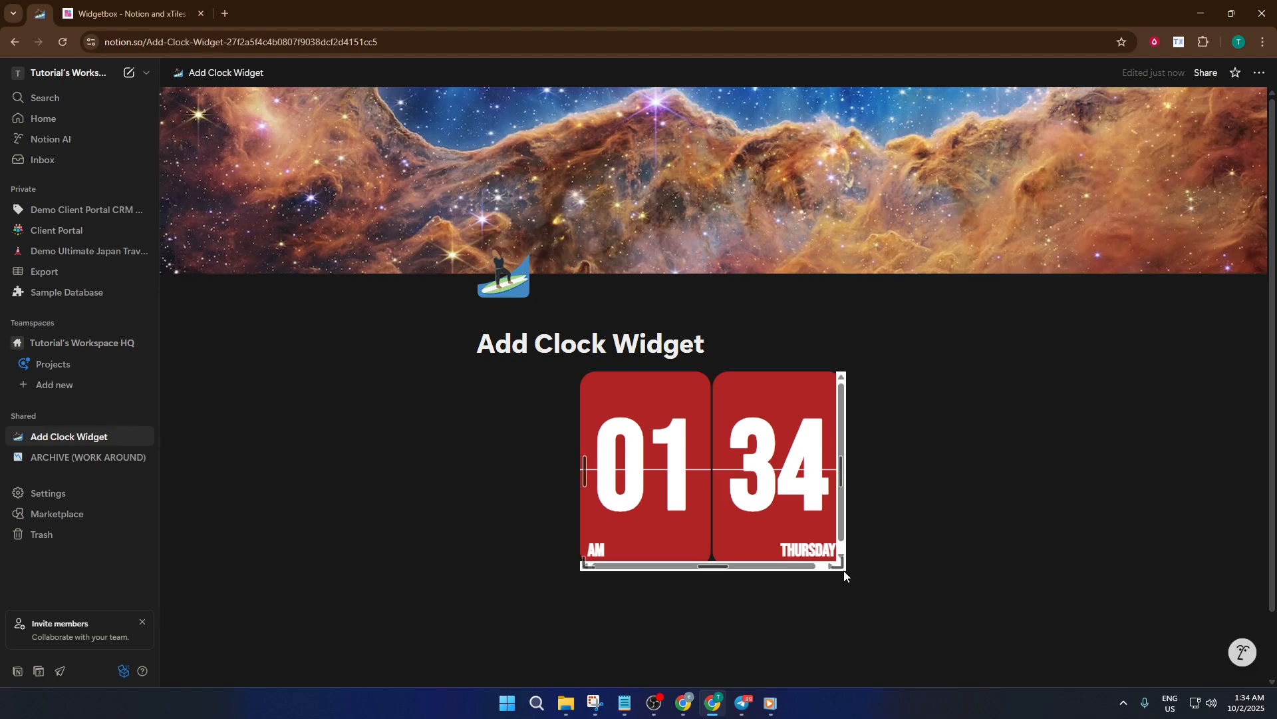
- Enlarge the embedded digital clock and place the cursor on a new line below it
left_click_drag(839, 569, 915, 602)
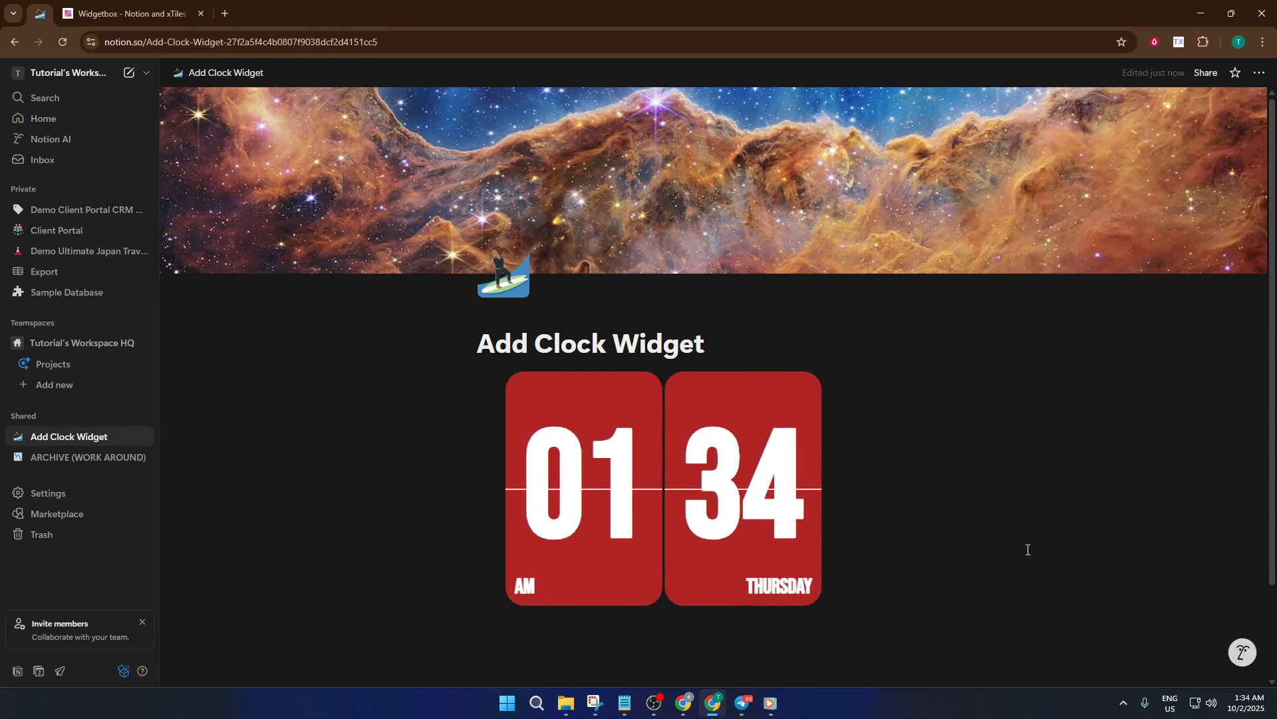
scroll(941, 561, "down", 2)
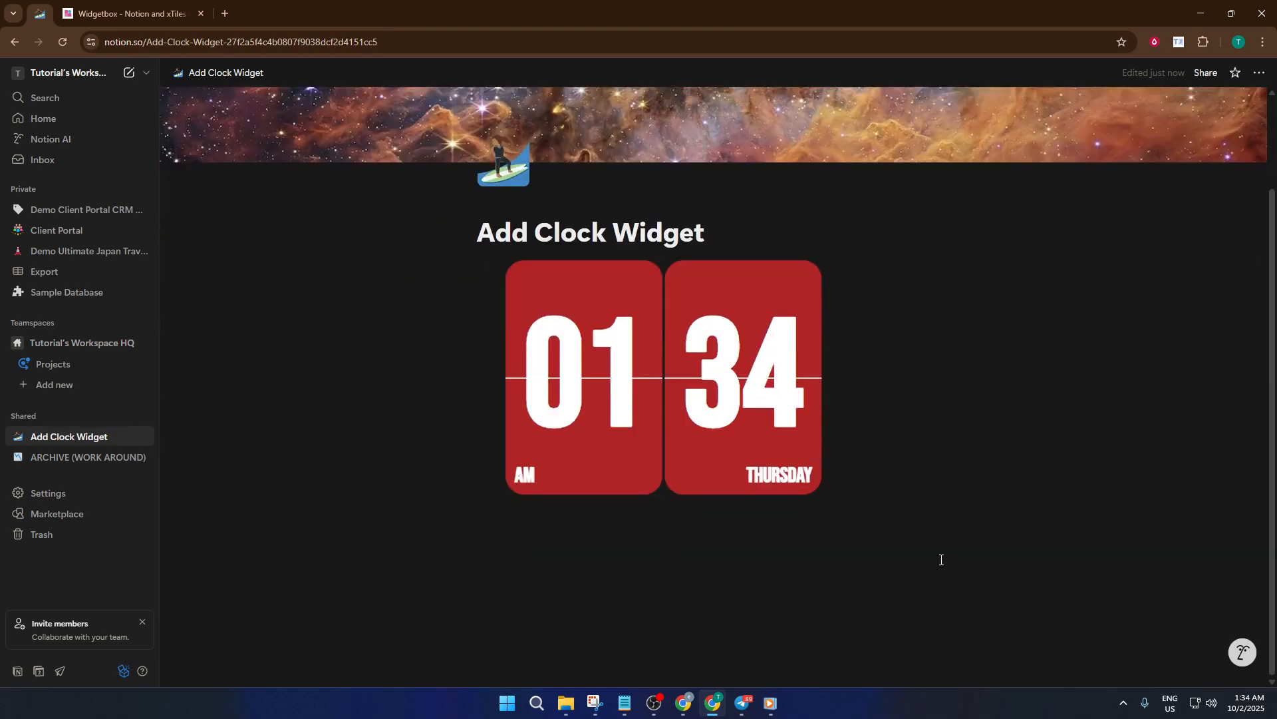
left_click(804, 595)
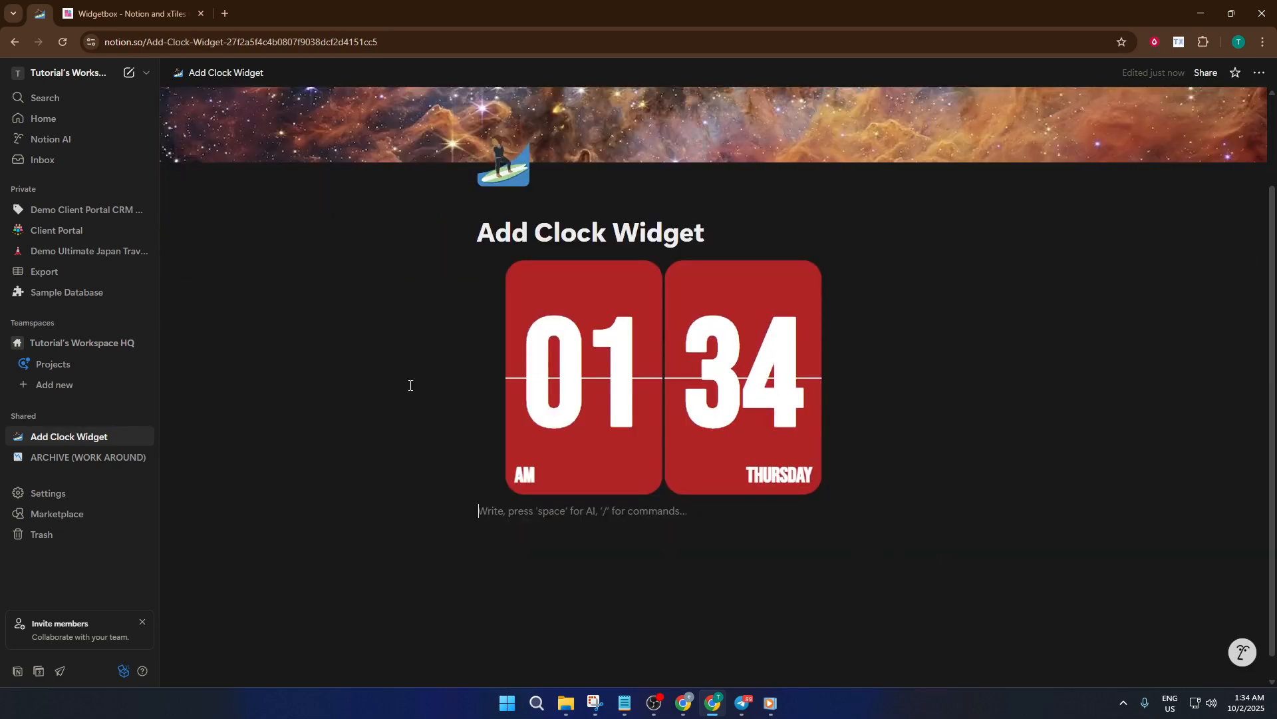
- Return to WidgetBox and open the Analog Clock widget for customizing and embedding
left_click(93, 14)
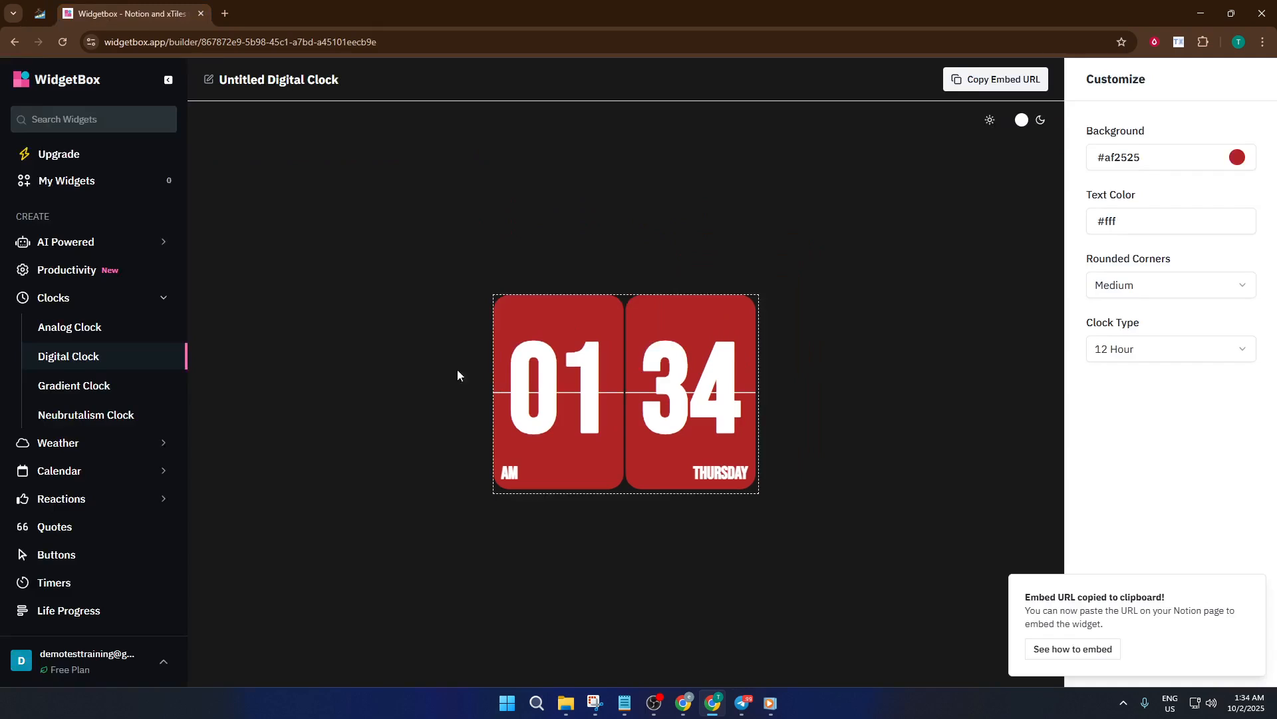
left_click(108, 328)
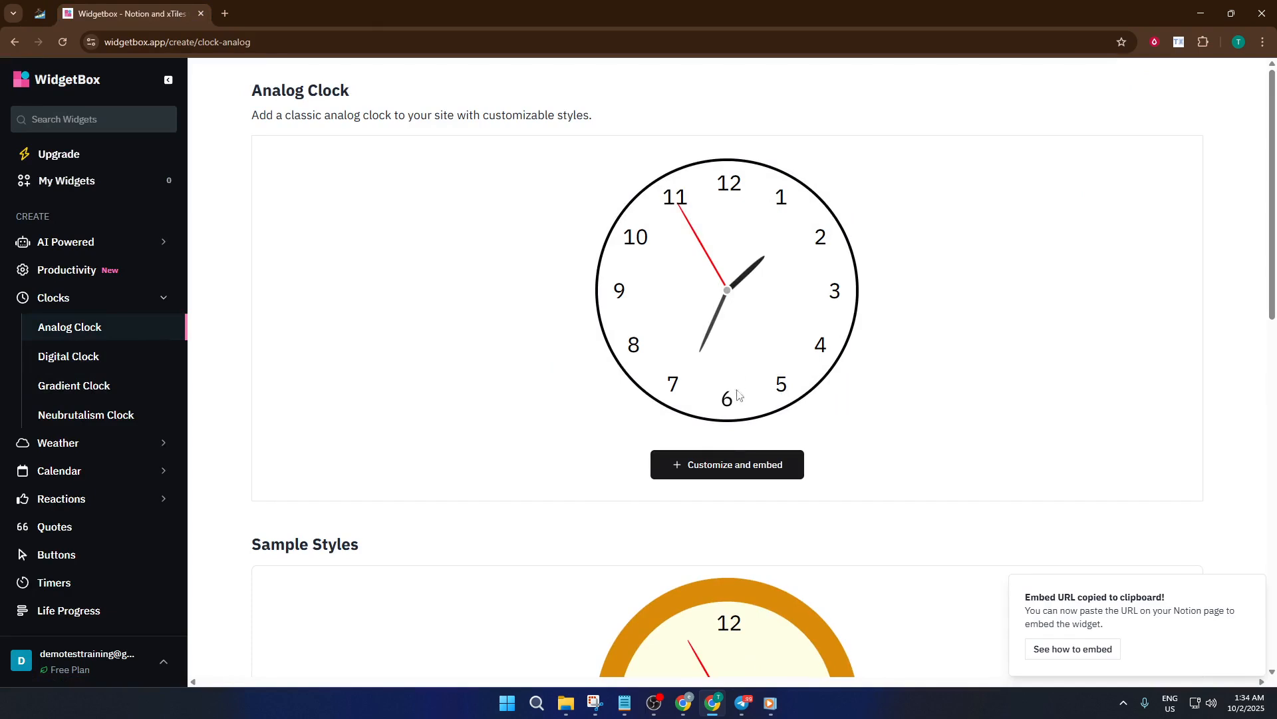
left_click(748, 466)
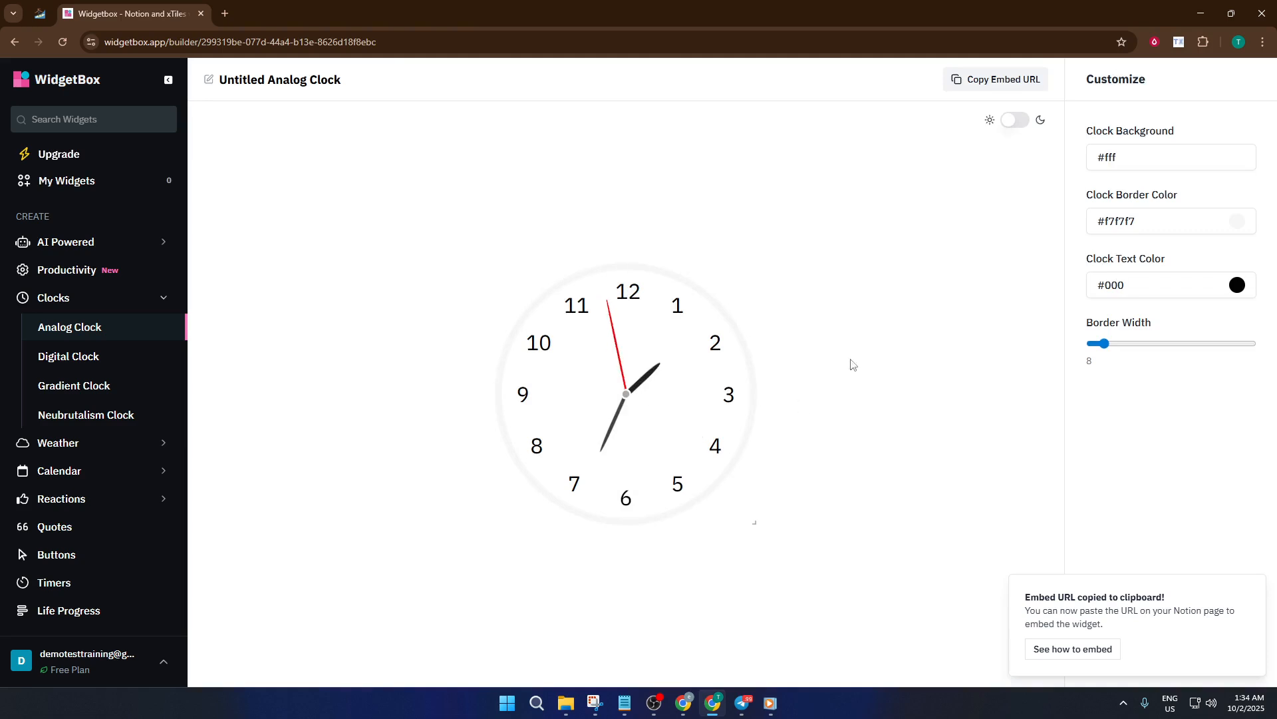
left_click(1176, 160)
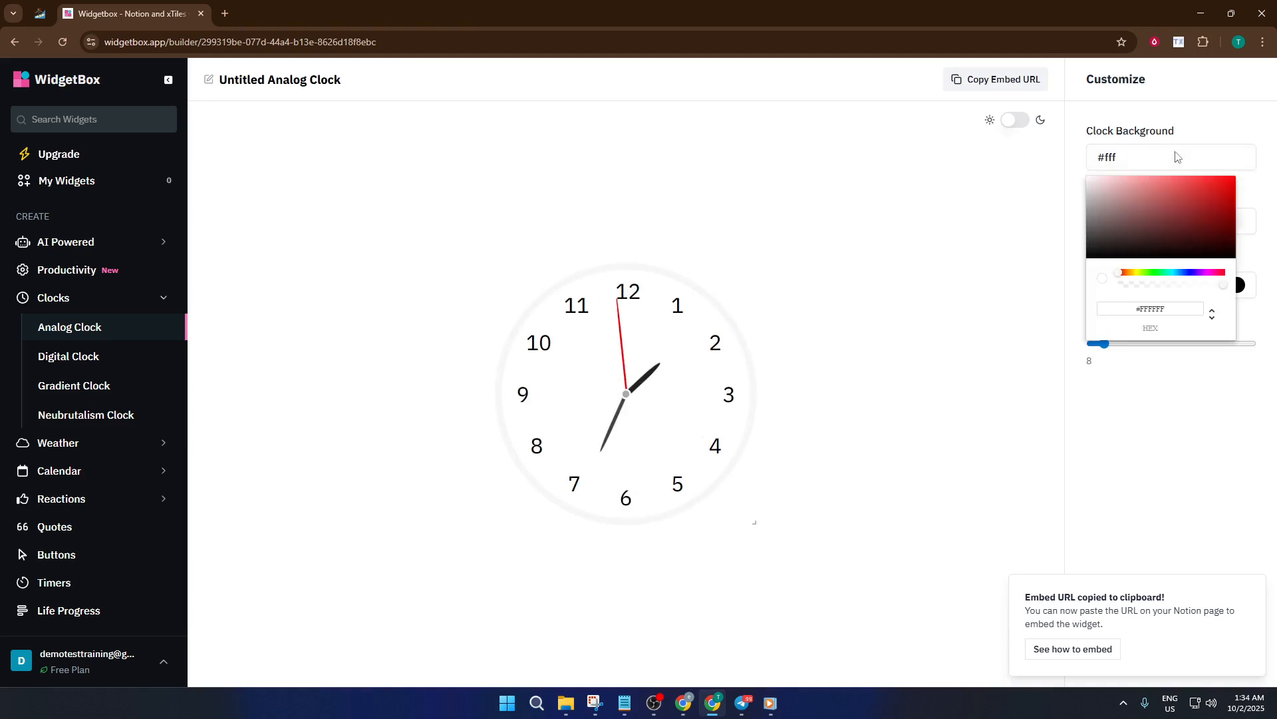
left_click(1206, 196)
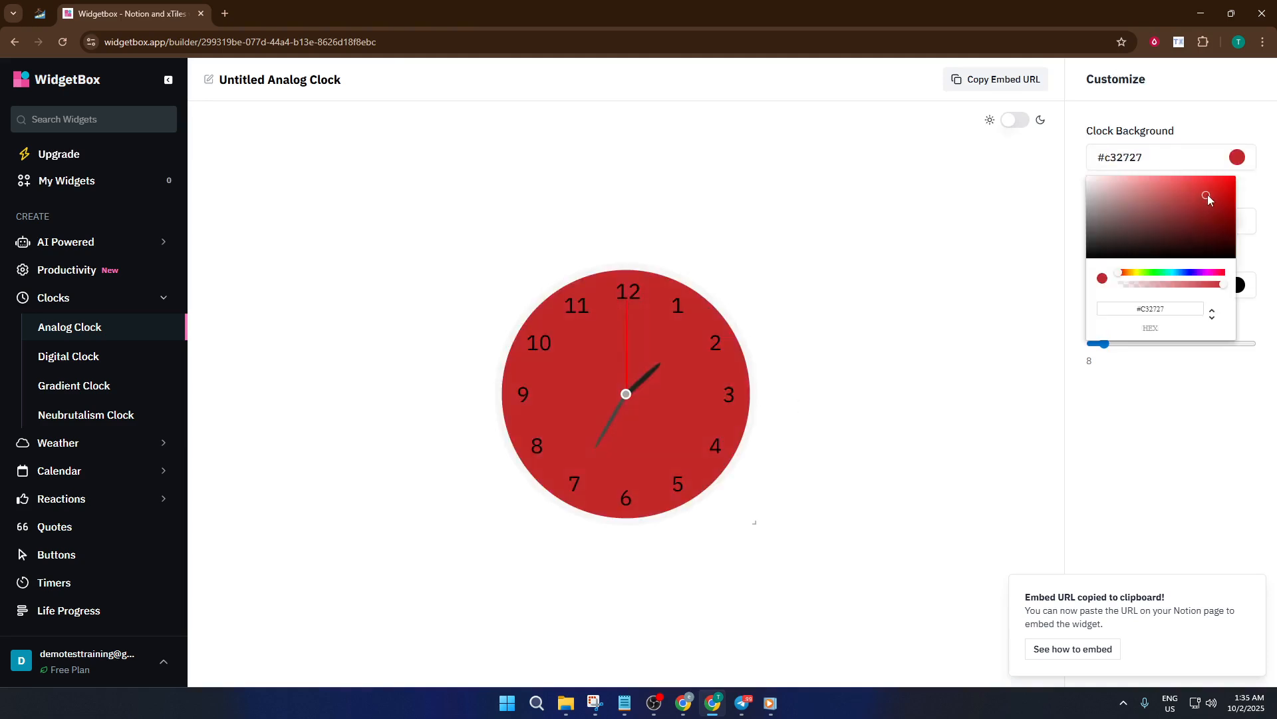
left_click_drag(1202, 197, 998, 162)
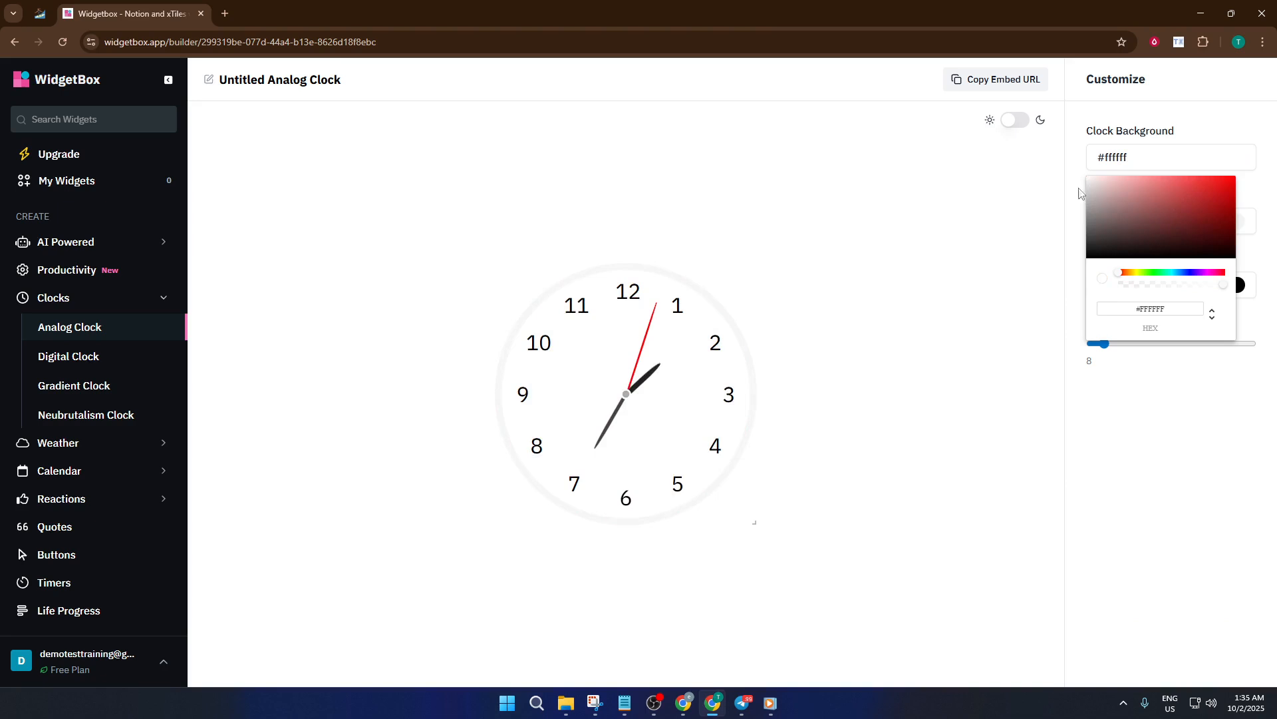
left_click(916, 337)
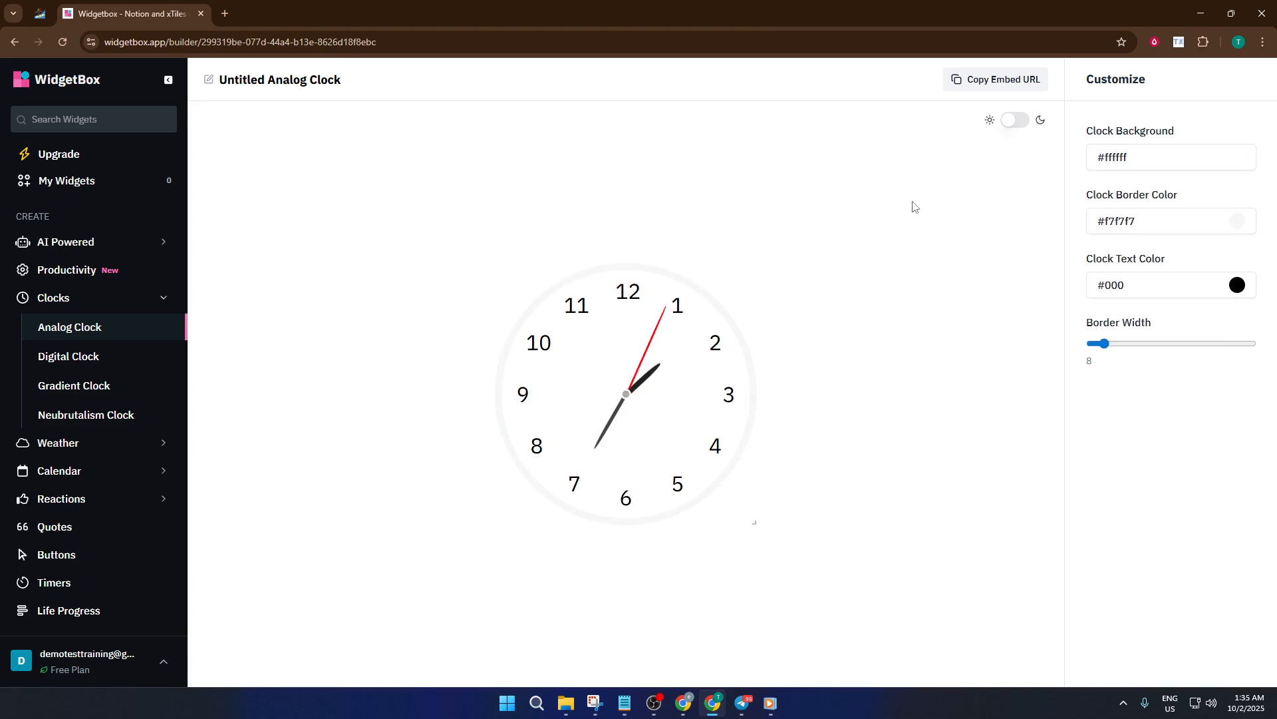
- Copy the analog clock's embed URL and embed it below the digital clock in the Notion page
left_click(996, 84)
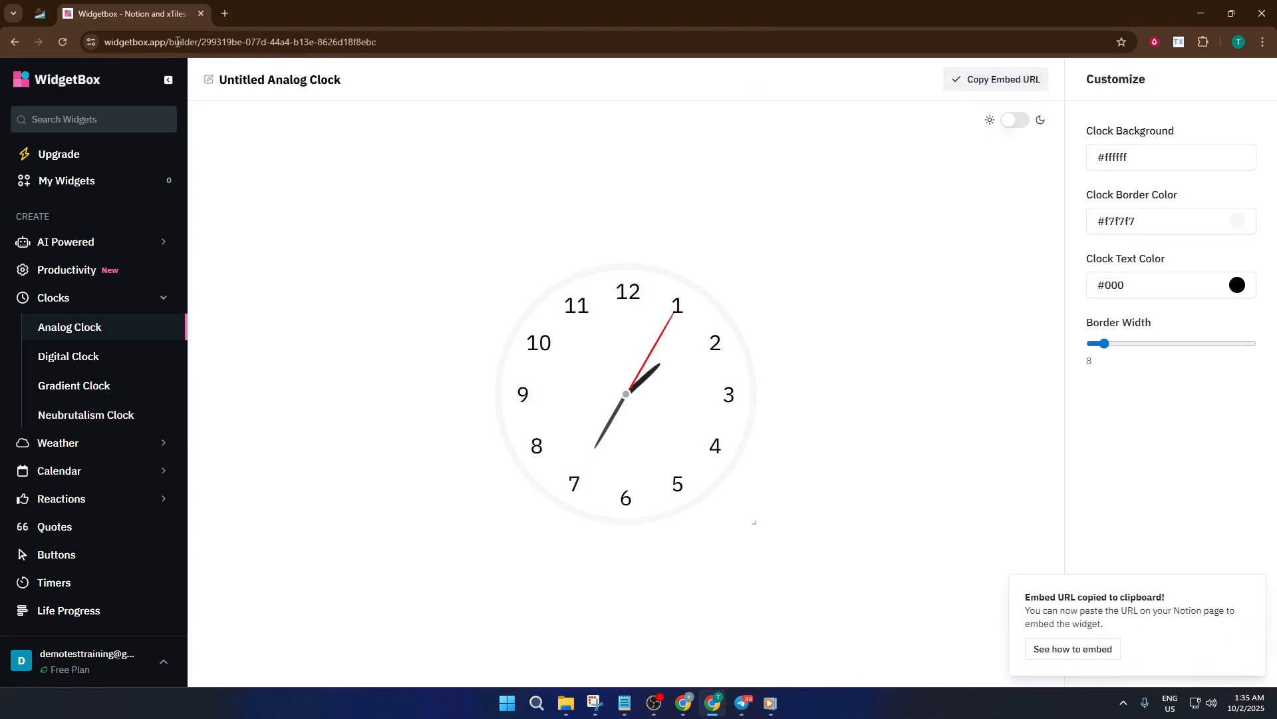
left_click(40, 12)
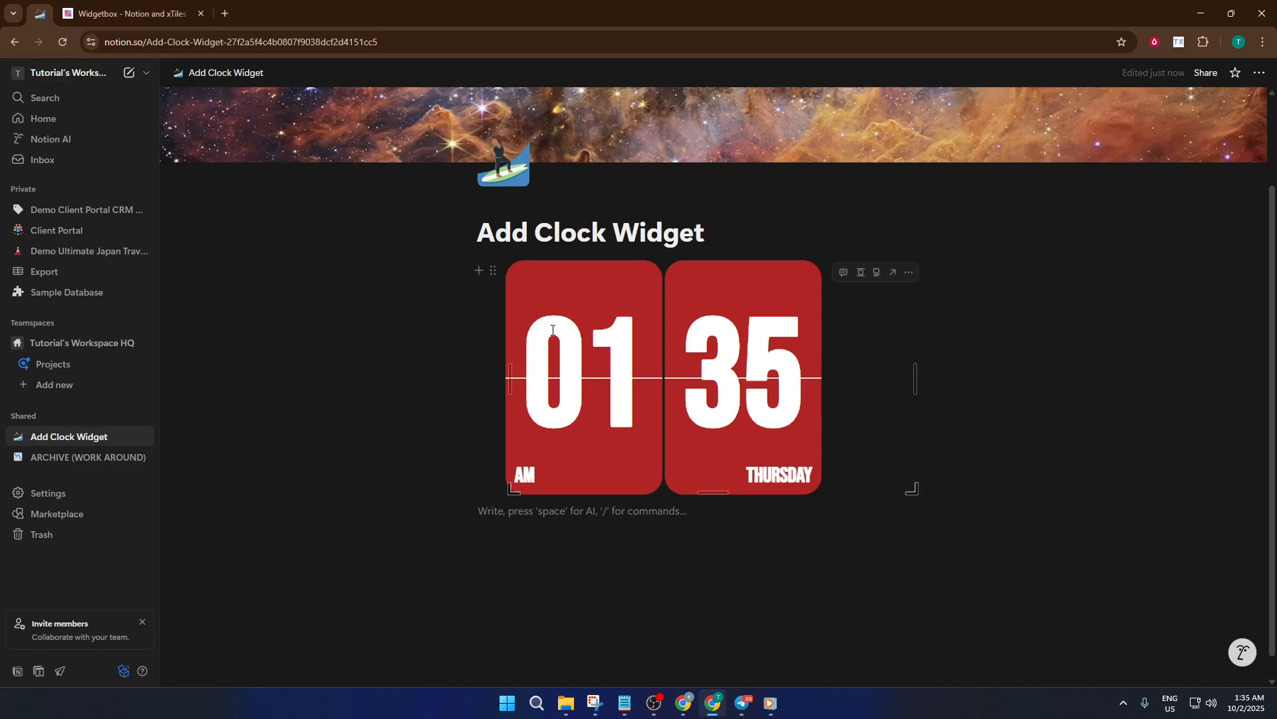
left_click(528, 518)
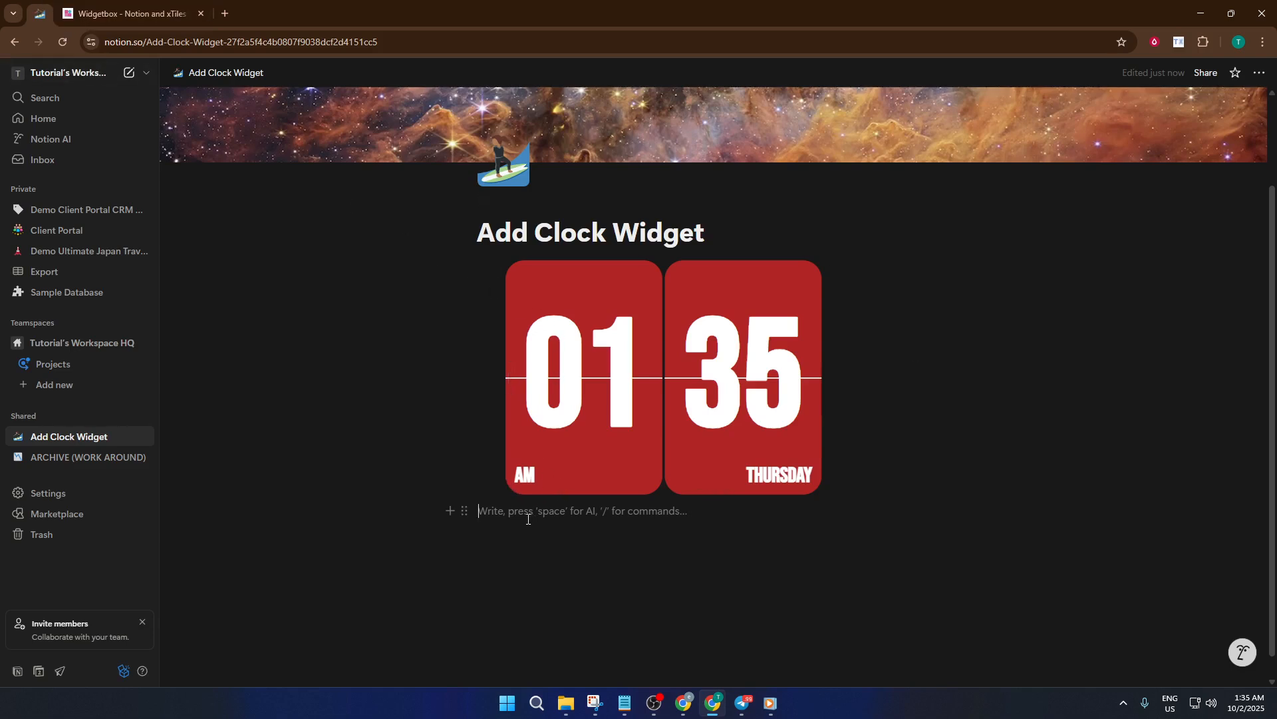
type("/embed")
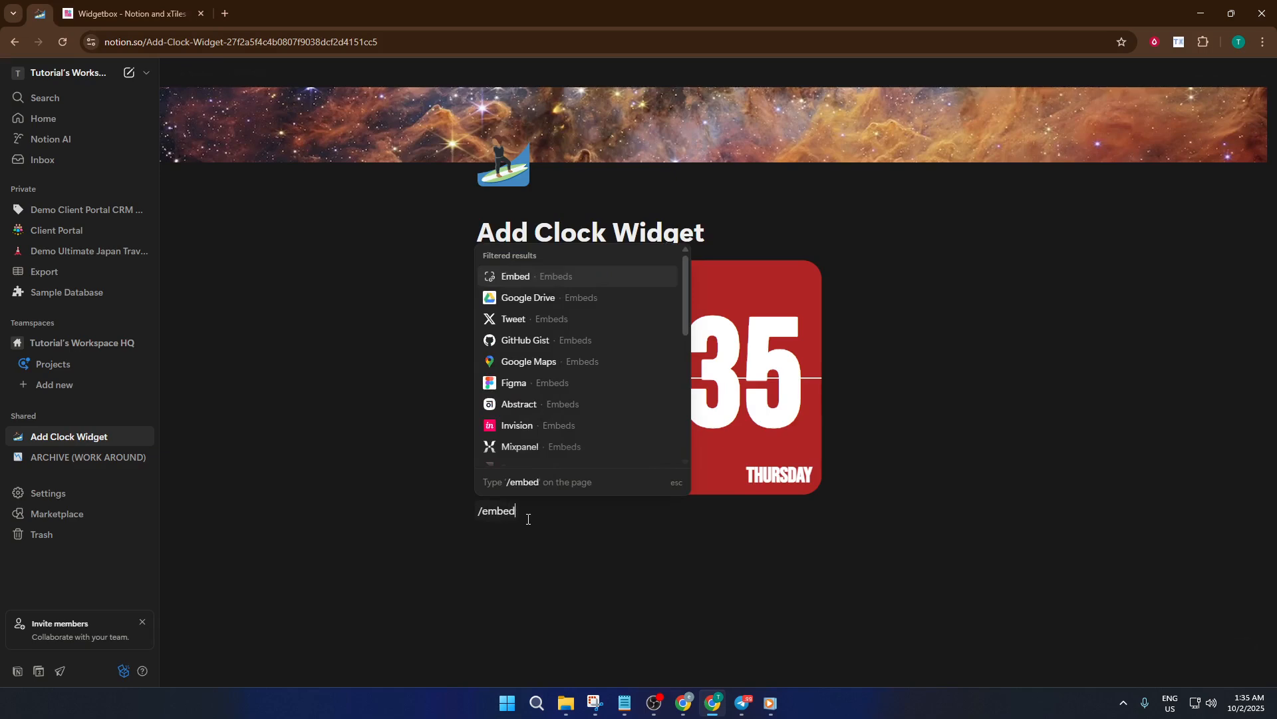
left_click(577, 278)
key("ctrl+v")
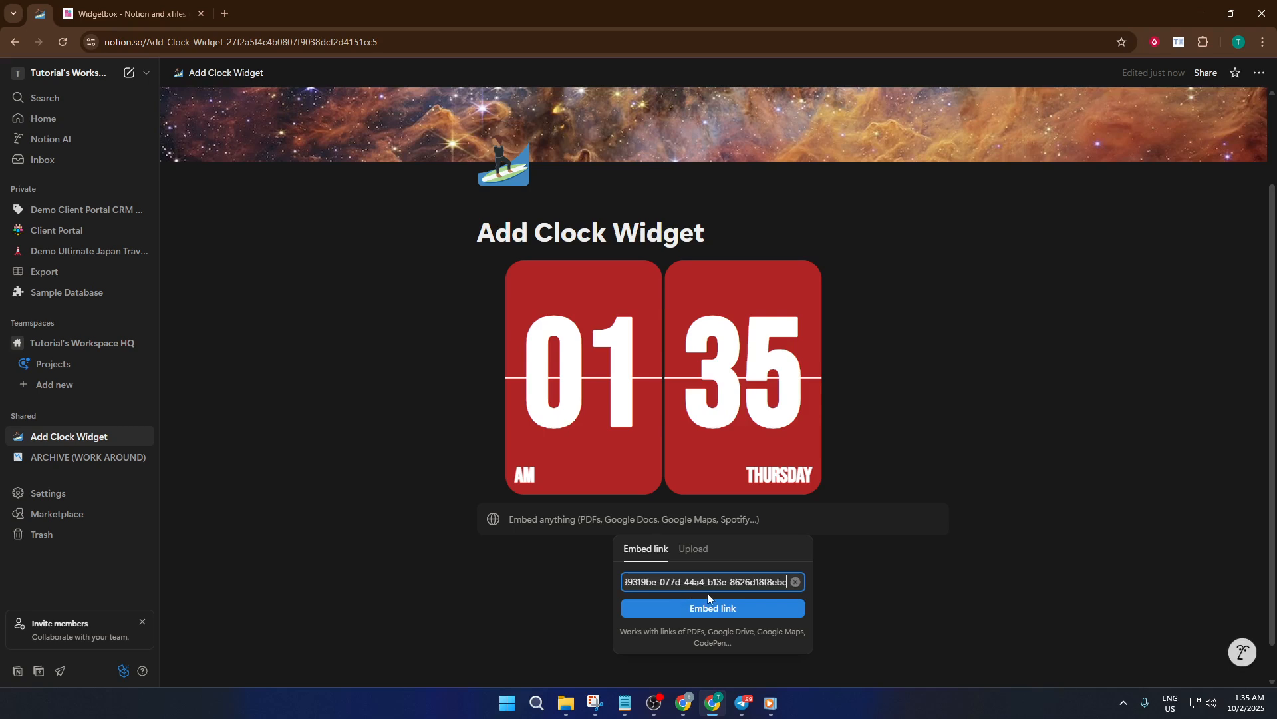
left_click(714, 609)
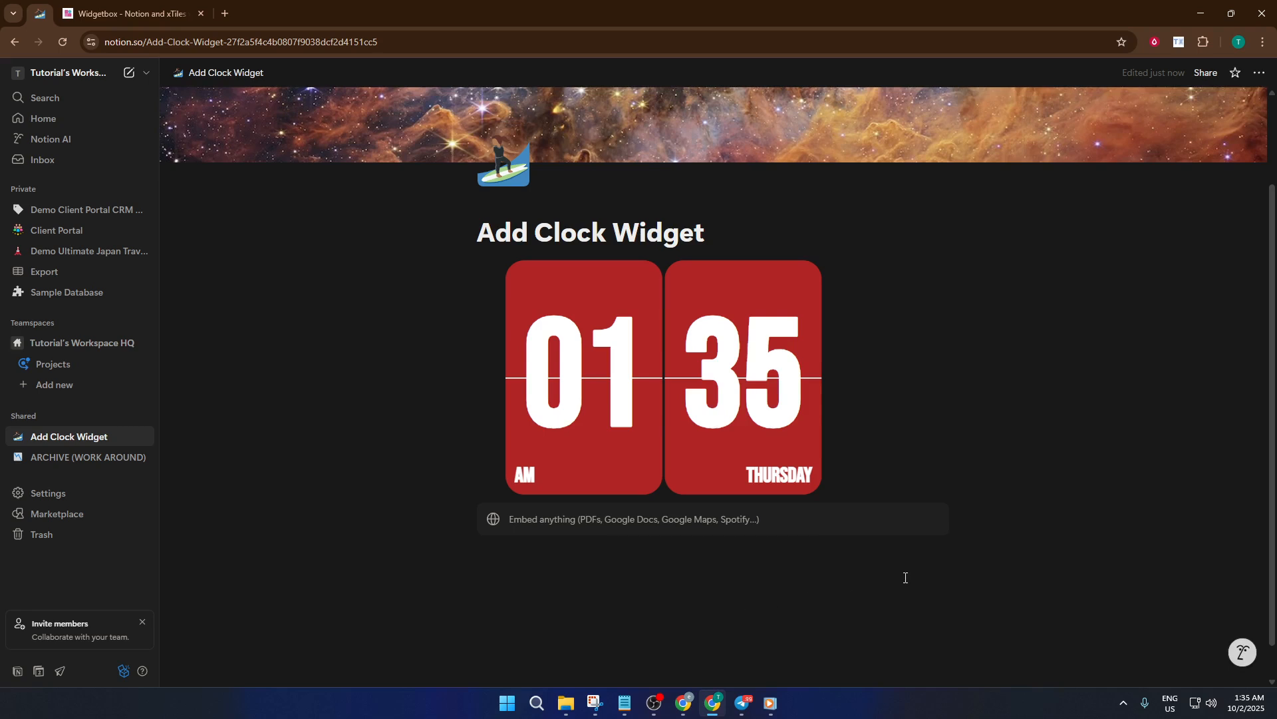
- Widen the embedded analog clock to the full width of the page content
scroll(932, 557, "down", 2)
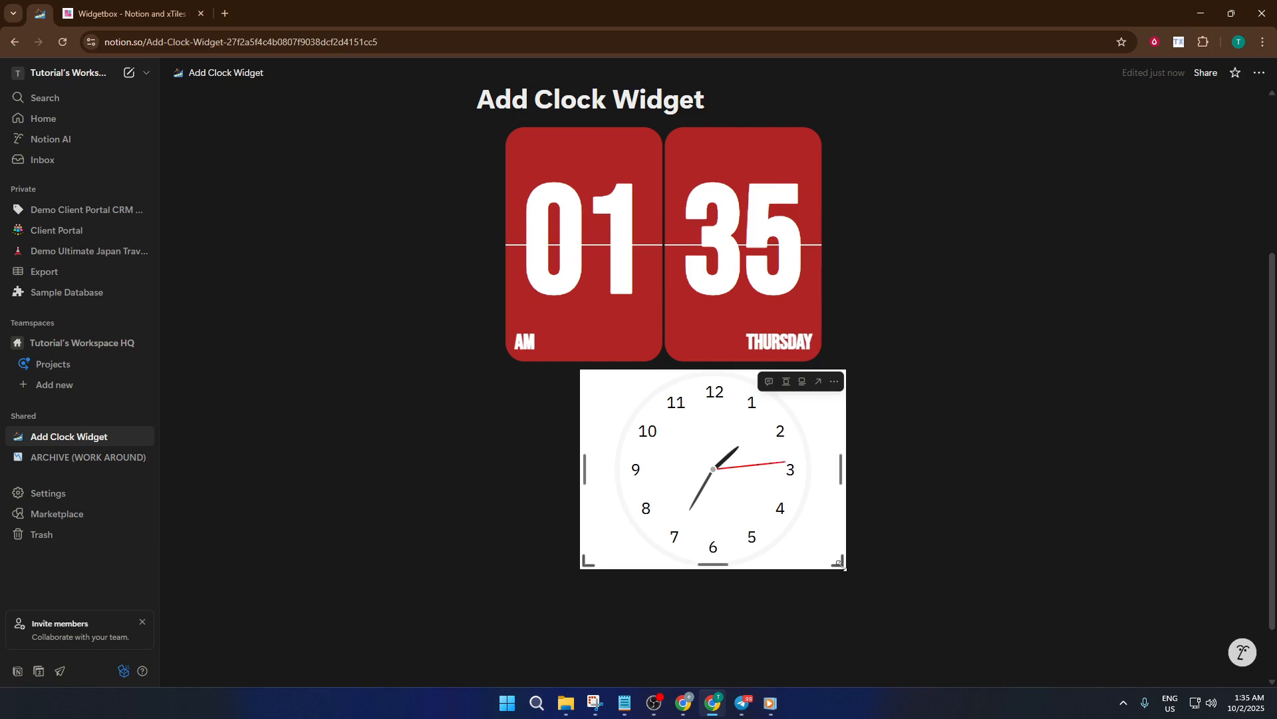
left_click_drag(844, 566, 946, 622)
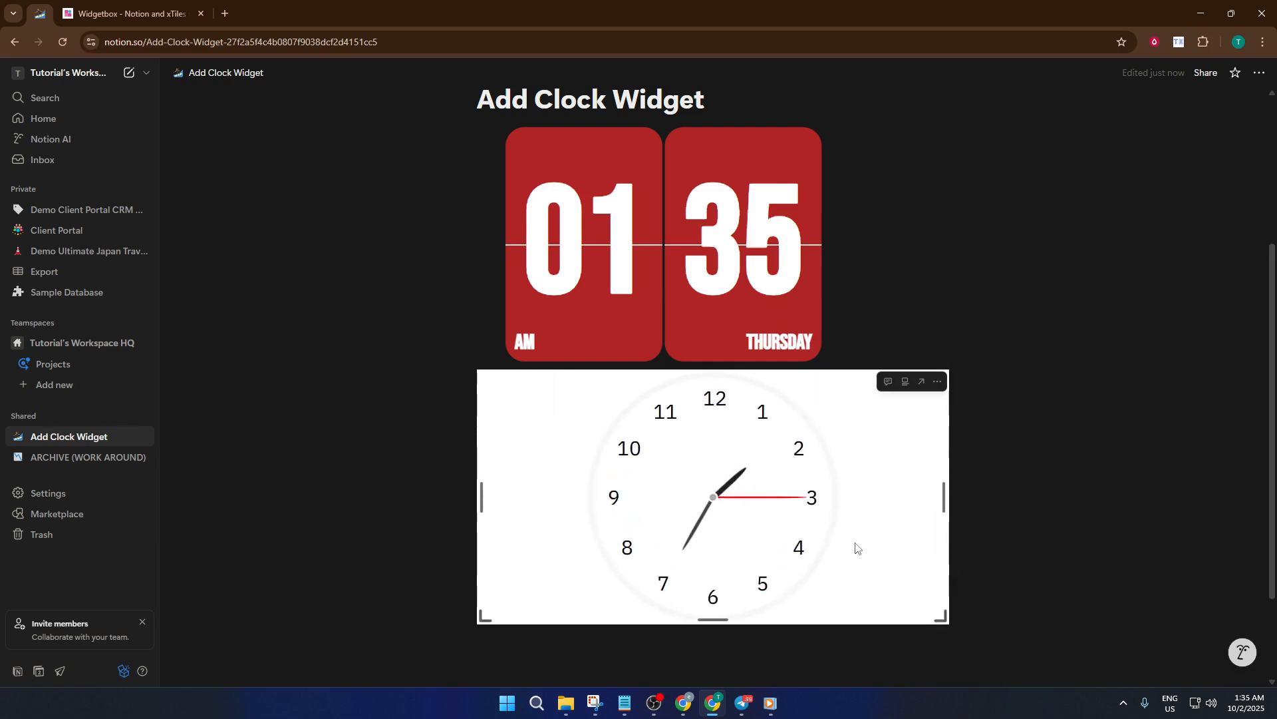